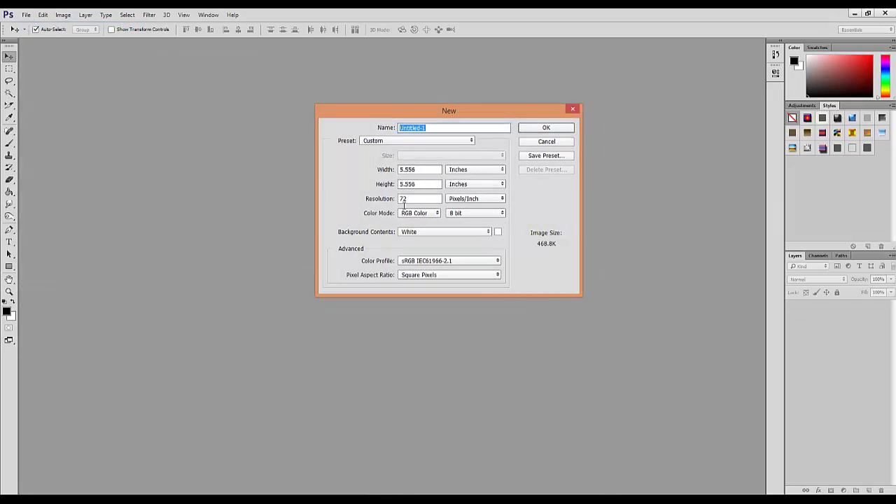
Create a new 400 x 400 pixel document at 72 pixels/inch in RGB Color with a white background.
{"action": "left_click", "coordinate": [476, 176]}
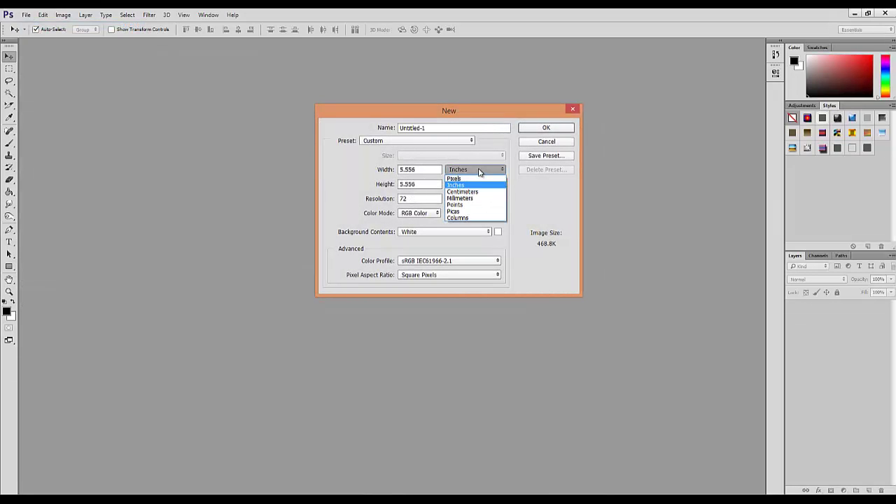
{"action": "left_click", "coordinate": [473, 175]}
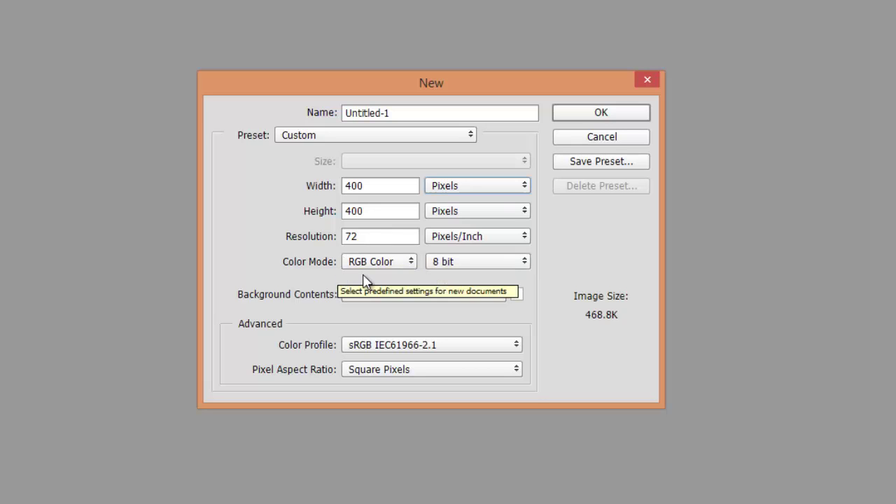
{"action": "left_click", "coordinate": [605, 115]}
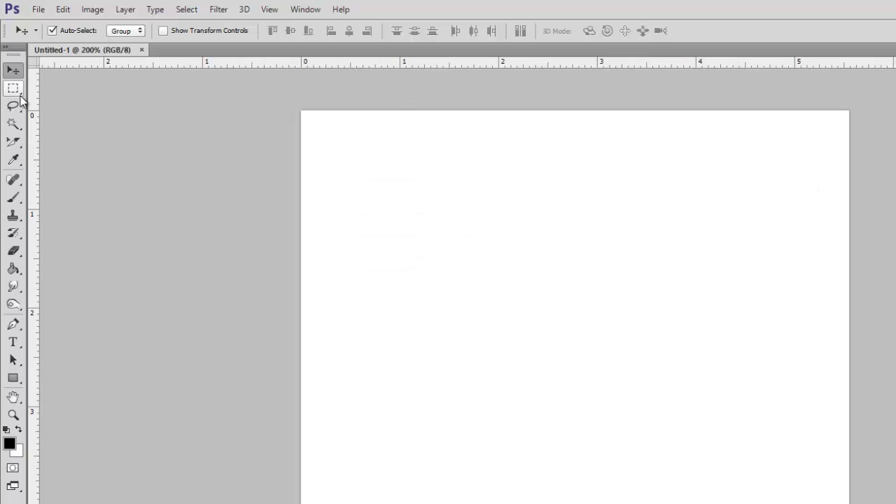
Set up the Gradient tool with the Foreground to Background black-to-white gradient and the Difference blending mode.
{"action": "left_click", "coordinate": [13, 269]}
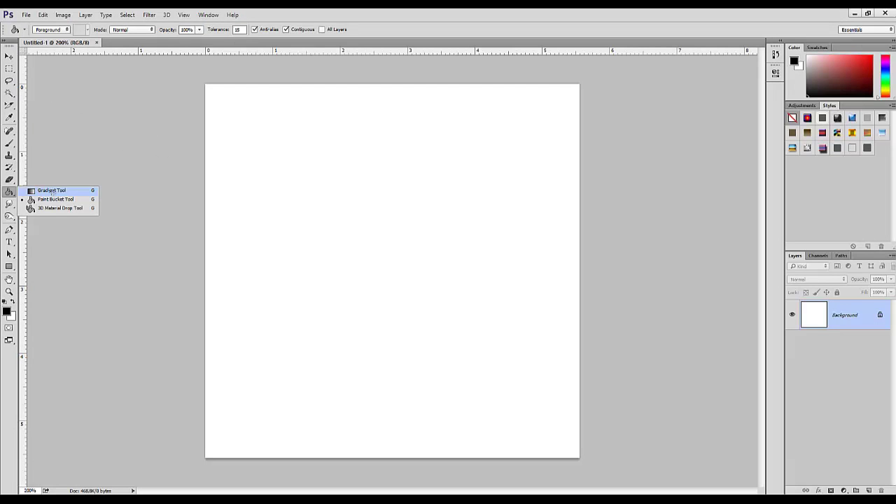
{"action": "left_click", "coordinate": [52, 191]}
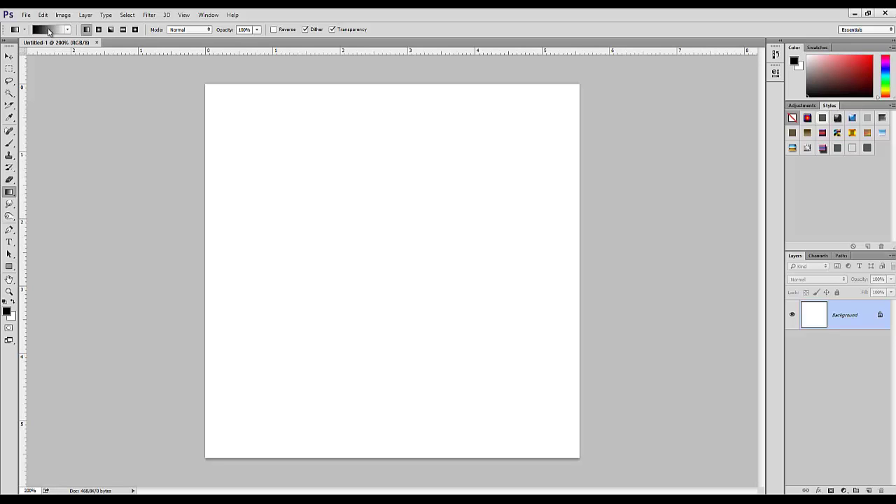
{"action": "left_click", "coordinate": [48, 32]}
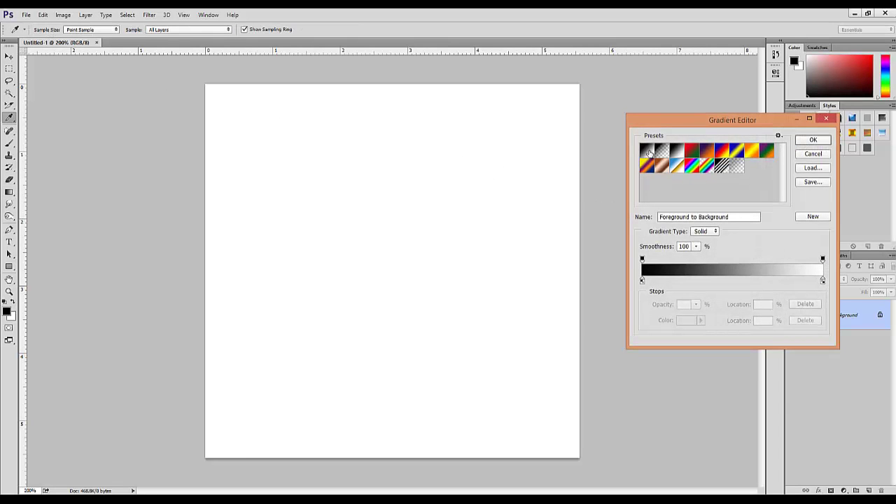
{"action": "left_click", "coordinate": [809, 141]}
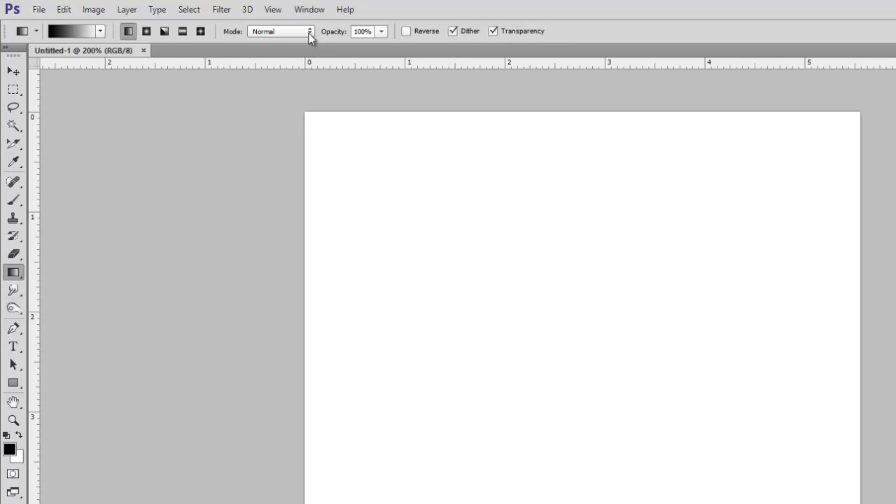
{"action": "left_click", "coordinate": [309, 32]}
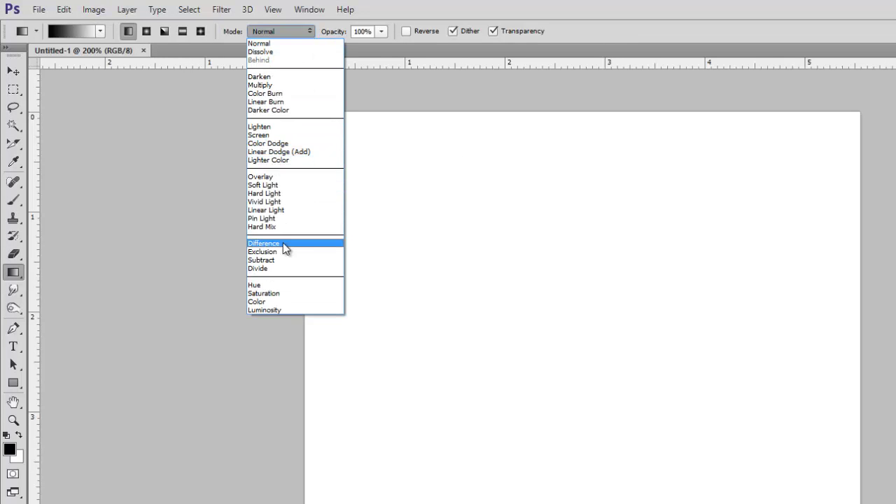
{"action": "left_click", "coordinate": [284, 246]}
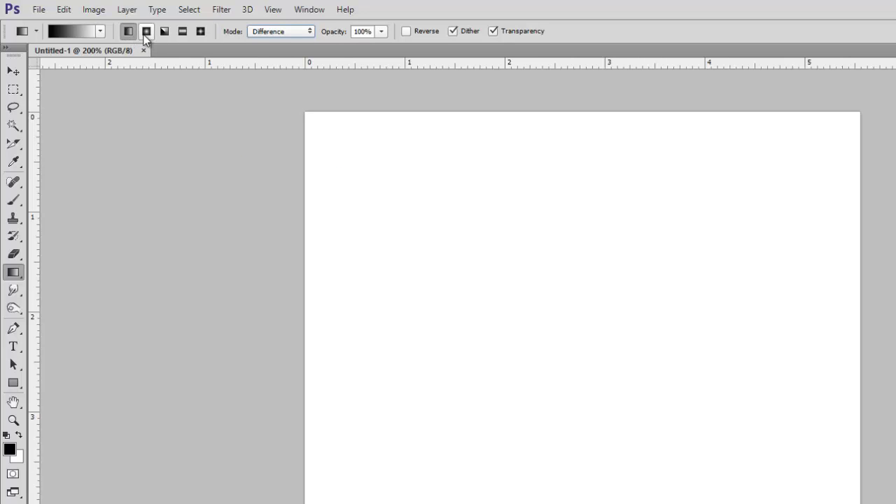
Draw several overlapping diamond gradients in different directions across the canvas to build an abstract black-and-white pattern.
{"action": "left_click", "coordinate": [201, 31]}
{"action": "left_click_drag", "start_coordinate": [461, 226], "coordinate": [708, 432]}
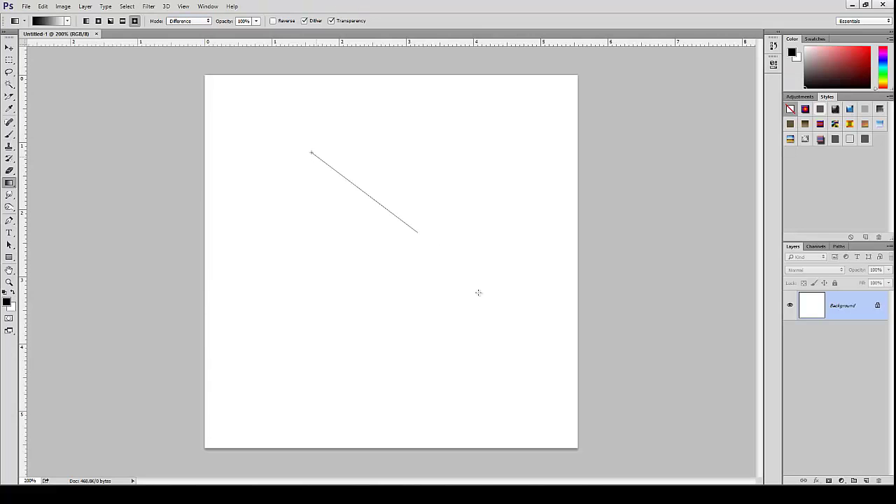
{"action": "left_click_drag", "start_coordinate": [479, 293], "coordinate": [481, 295]}
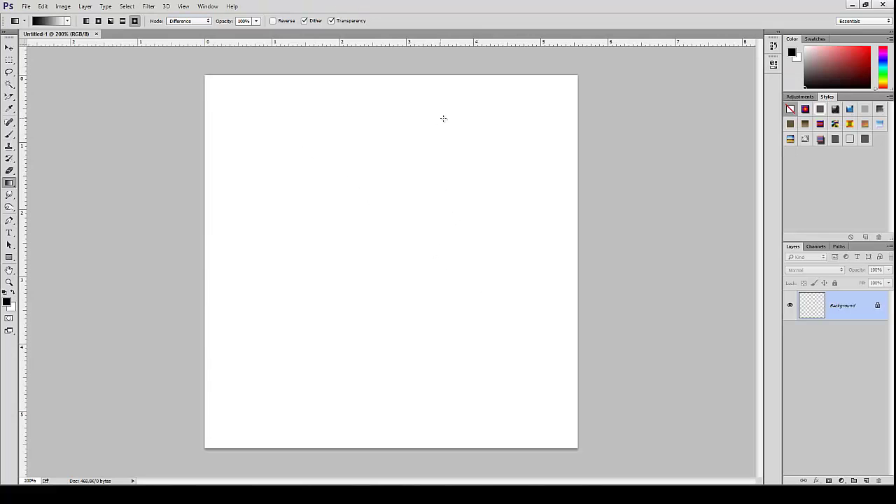
{"action": "left_click_drag", "start_coordinate": [460, 130], "coordinate": [373, 301]}
{"action": "left_click_drag", "start_coordinate": [445, 351], "coordinate": [453, 363]}
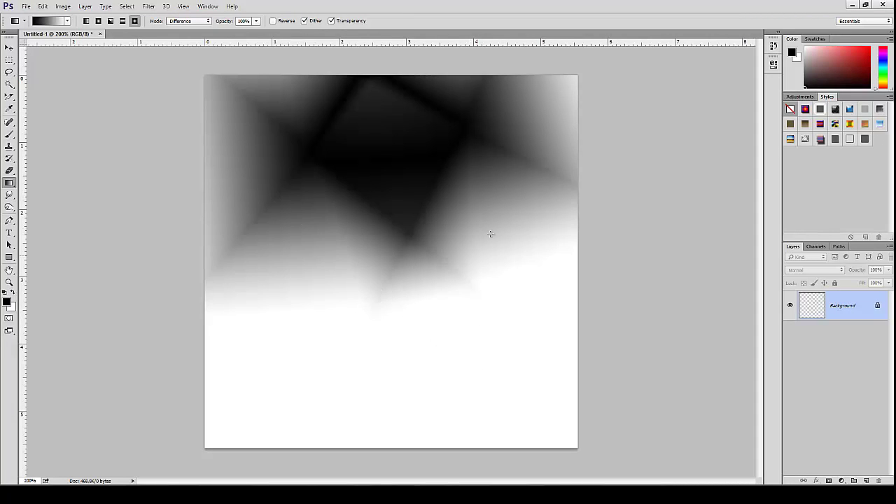
{"action": "left_click_drag", "start_coordinate": [498, 229], "coordinate": [374, 395]}
{"action": "left_click_drag", "start_coordinate": [491, 322], "coordinate": [347, 408]}
{"action": "left_click_drag", "start_coordinate": [277, 277], "coordinate": [445, 441]}
{"action": "left_click_drag", "start_coordinate": [303, 394], "coordinate": [340, 356]}
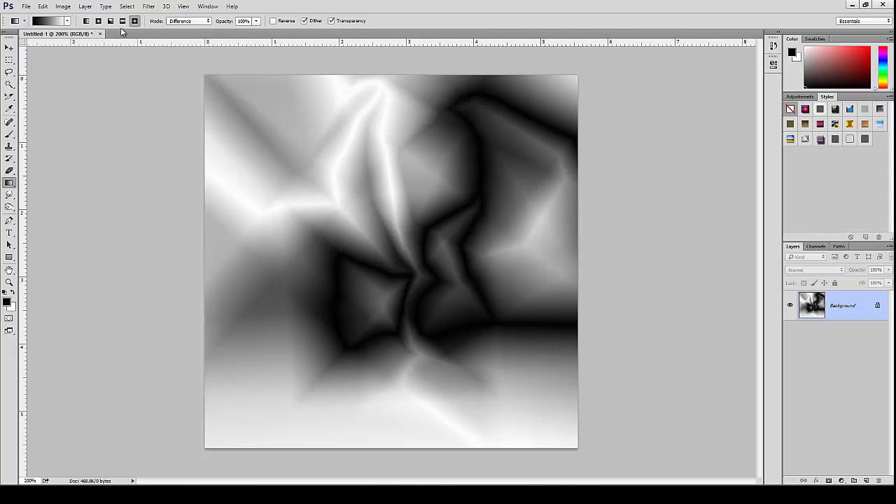
Overlay several radial gradients and a steep reflected gradient on the abstract pattern.
{"action": "left_click", "coordinate": [98, 20]}
{"action": "left_click_drag", "start_coordinate": [515, 359], "coordinate": [515, 358]}
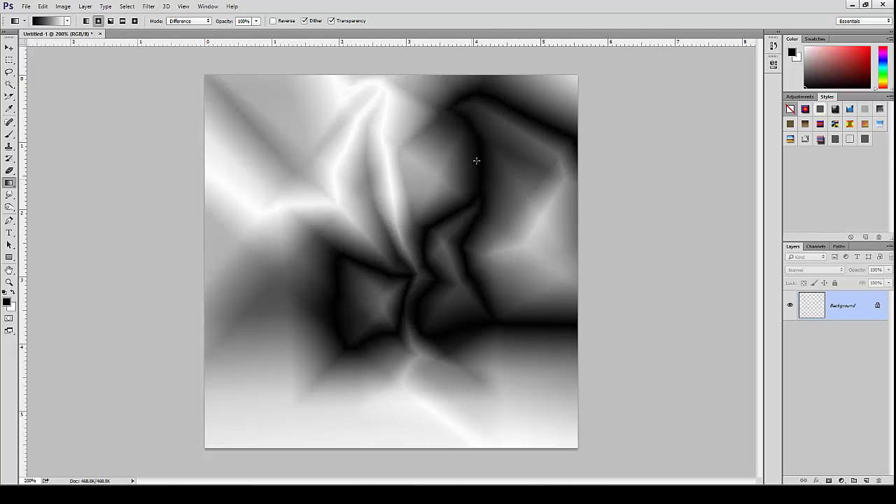
{"action": "left_click_drag", "start_coordinate": [476, 160], "coordinate": [344, 307]}
{"action": "left_click_drag", "start_coordinate": [278, 225], "coordinate": [453, 455]}
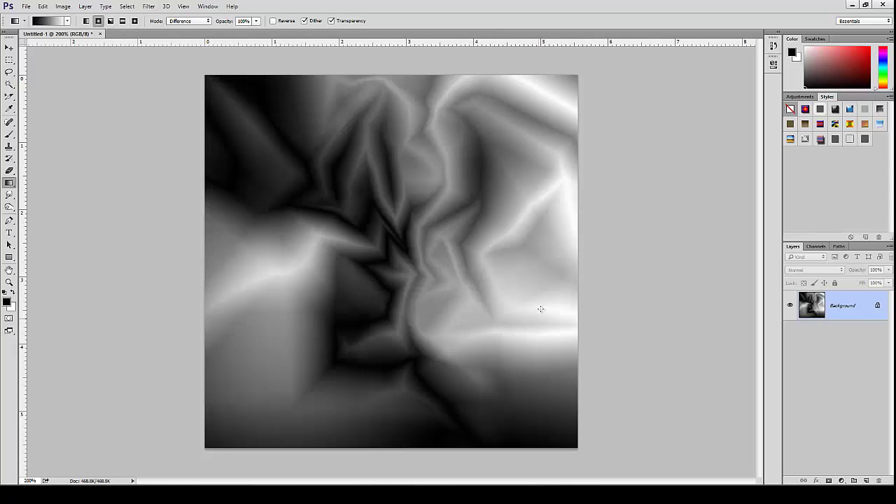
{"action": "left_click_drag", "start_coordinate": [540, 310], "coordinate": [344, 436]}
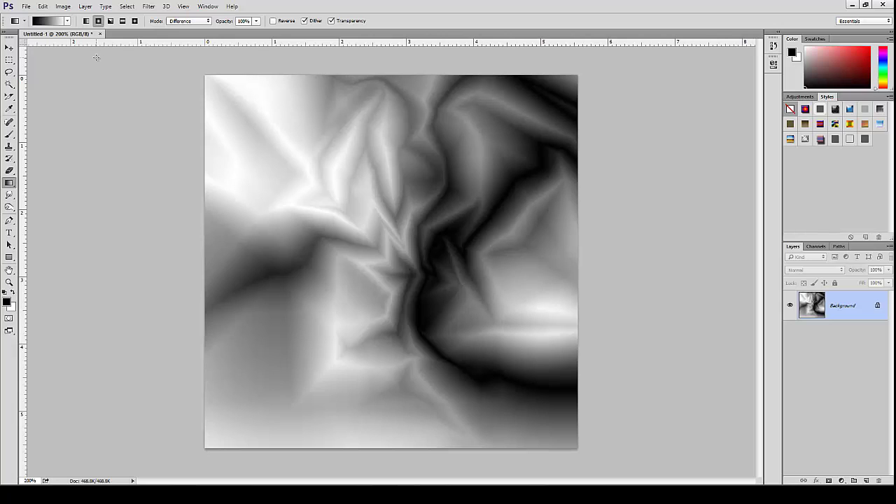
{"action": "left_click", "coordinate": [123, 20]}
{"action": "left_click_drag", "start_coordinate": [323, 126], "coordinate": [286, 370]}
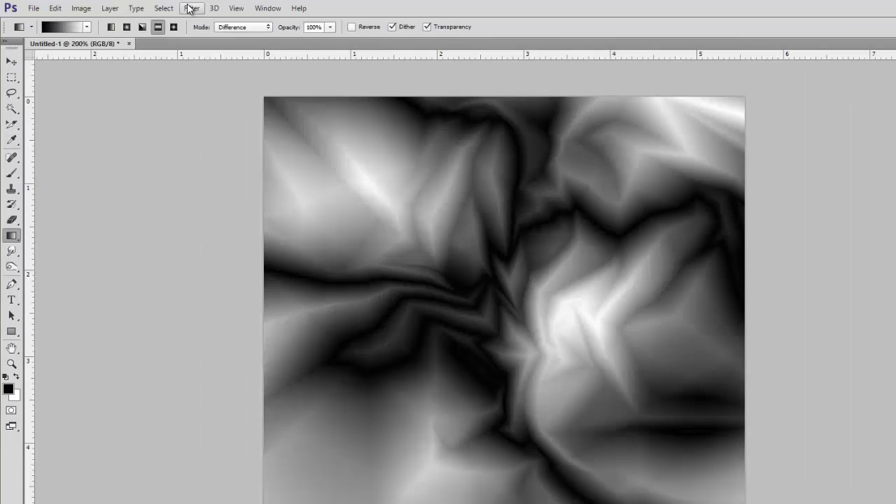
Apply the Polar Coordinates distortion with Rectangular to Polar to the image, and switch to the Move tool.
{"action": "left_click", "coordinate": [148, 7]}
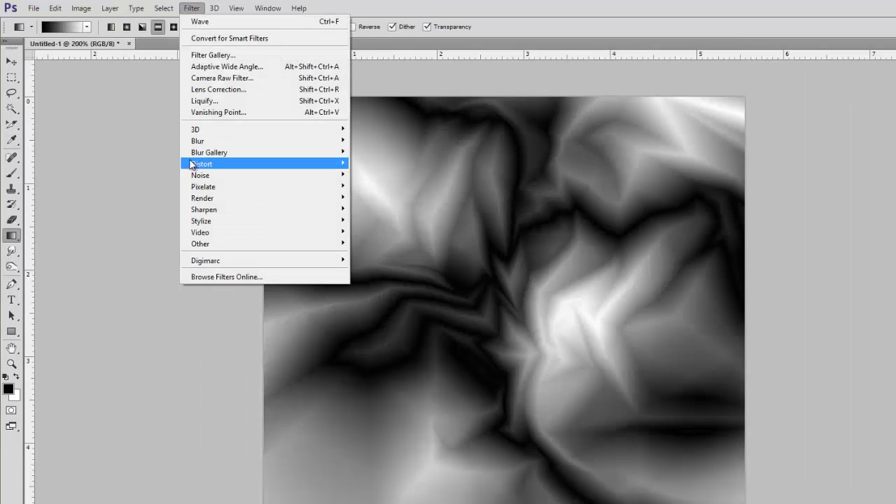
{"action": "mouse_move", "coordinate": [193, 166]}
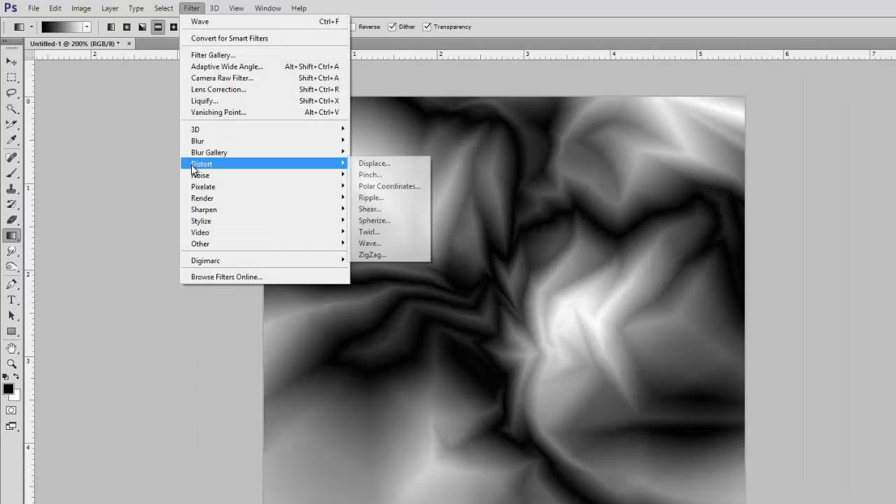
{"action": "left_click", "coordinate": [411, 188]}
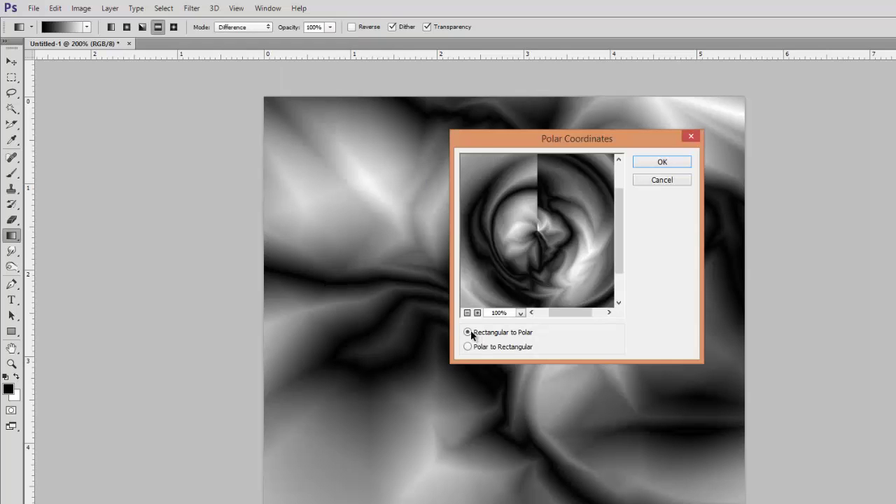
{"action": "left_click", "coordinate": [662, 163]}
{"action": "key", "text": "v"}
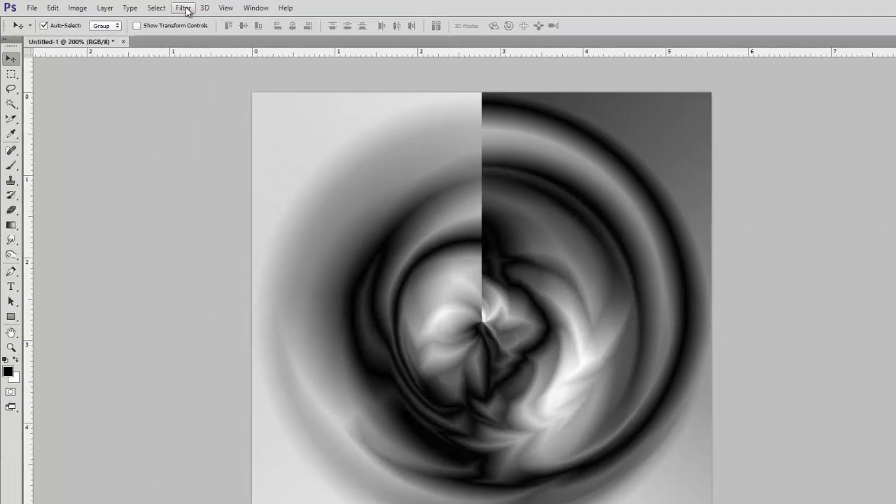
Apply the Wind stylize filter to the image with the Wind method and direction From the Right.
{"action": "left_click", "coordinate": [164, 8]}
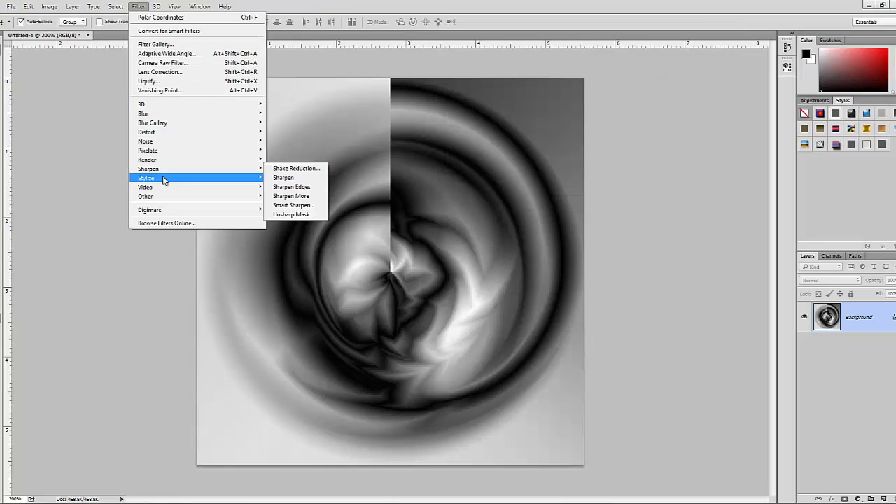
{"action": "mouse_move", "coordinate": [163, 180]}
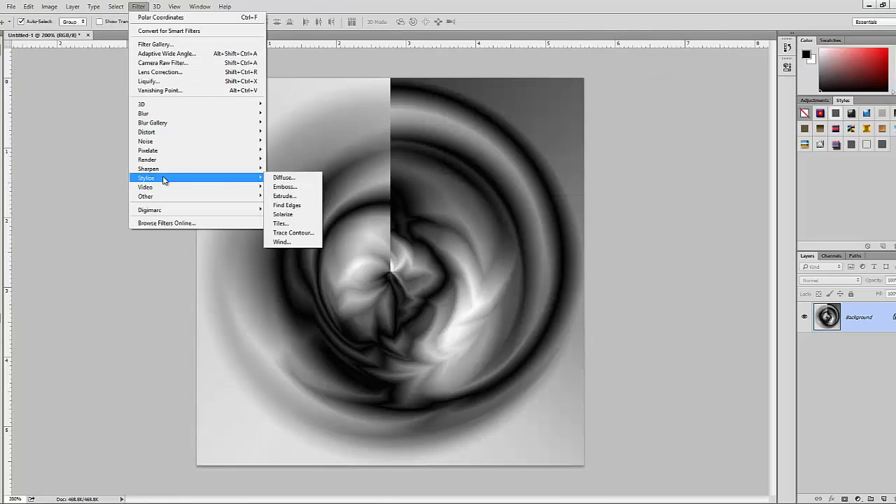
{"action": "left_click", "coordinate": [288, 242]}
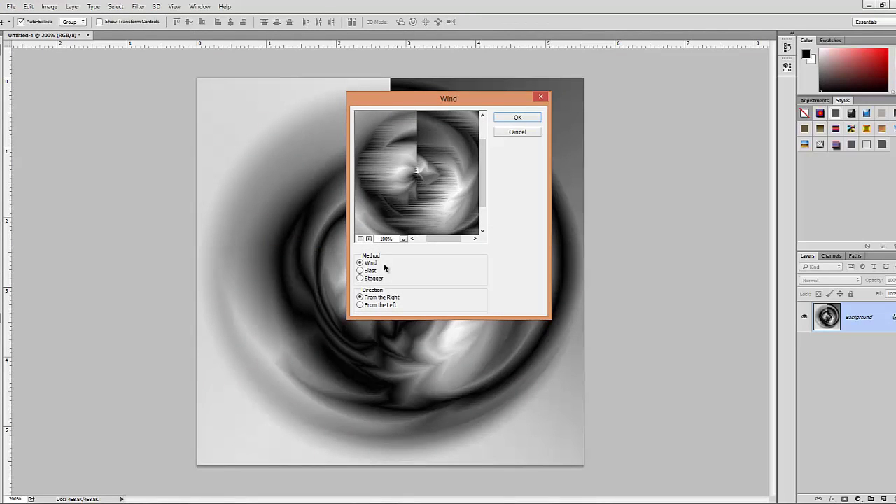
{"action": "left_click", "coordinate": [517, 118]}
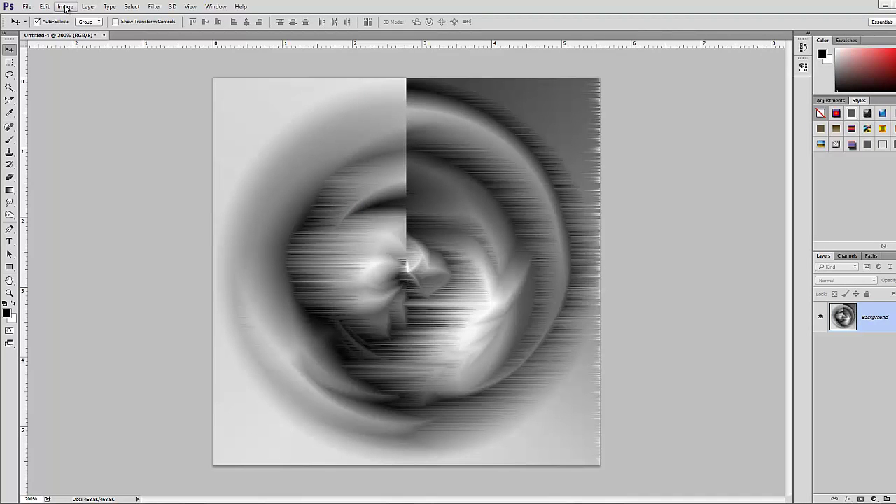
Colorize the image blue using Hue/Saturation with hue 224 and saturation 56.
{"action": "left_click", "coordinate": [64, 9]}
{"action": "mouse_move", "coordinate": [79, 31]}
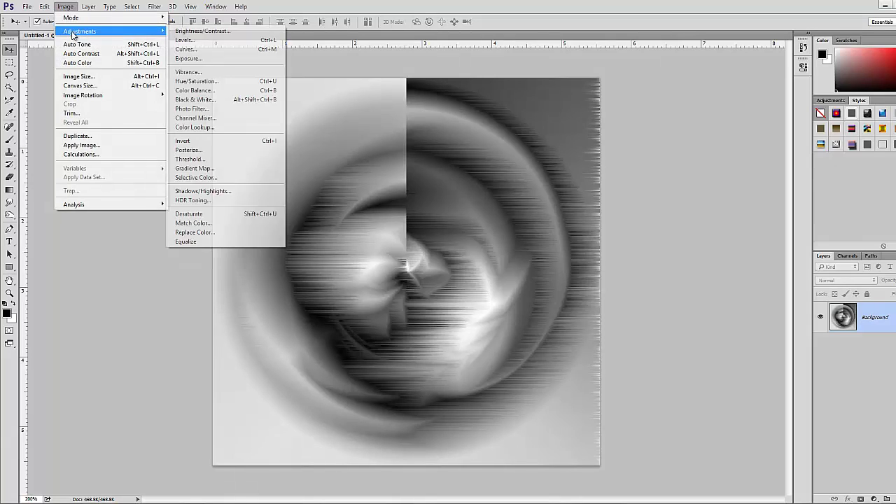
{"action": "left_click", "coordinate": [203, 82]}
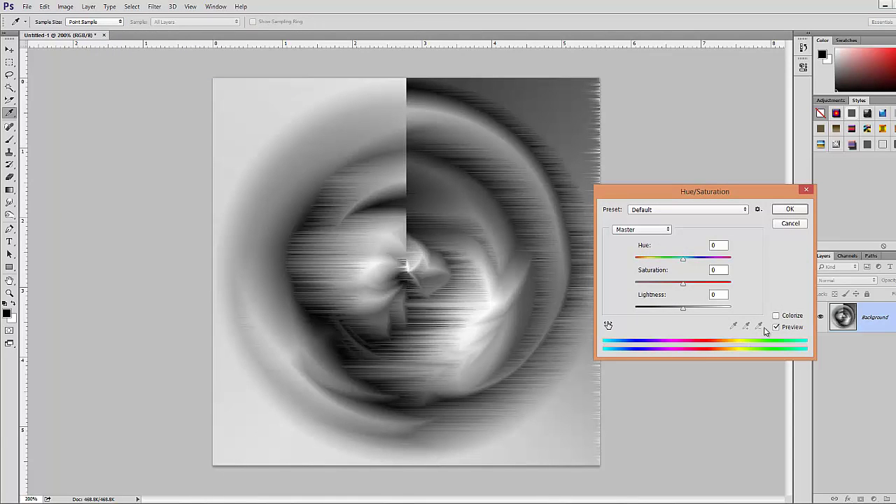
{"action": "left_click", "coordinate": [777, 316]}
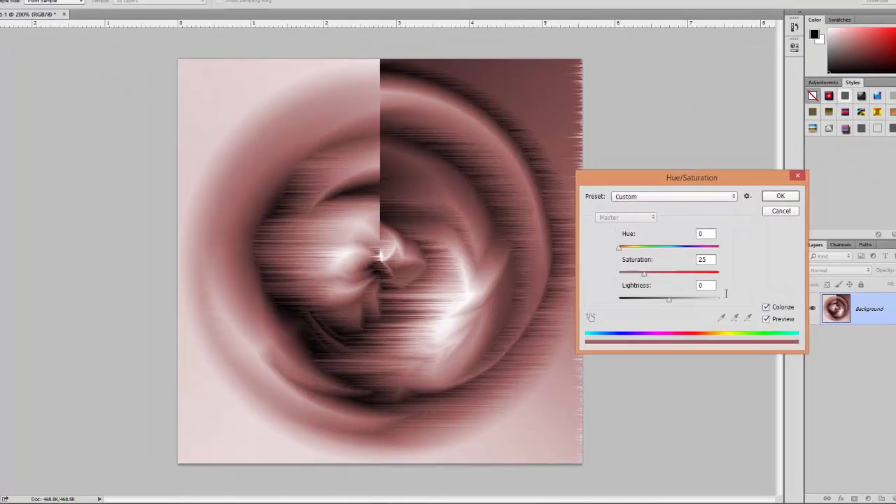
{"action": "left_click_drag", "start_coordinate": [659, 282], "coordinate": [689, 282]}
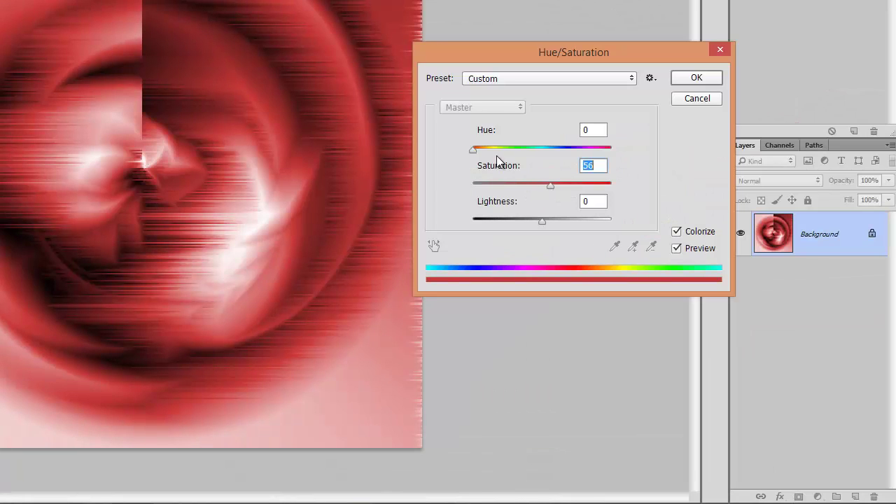
{"action": "left_click_drag", "start_coordinate": [478, 150], "coordinate": [560, 151]}
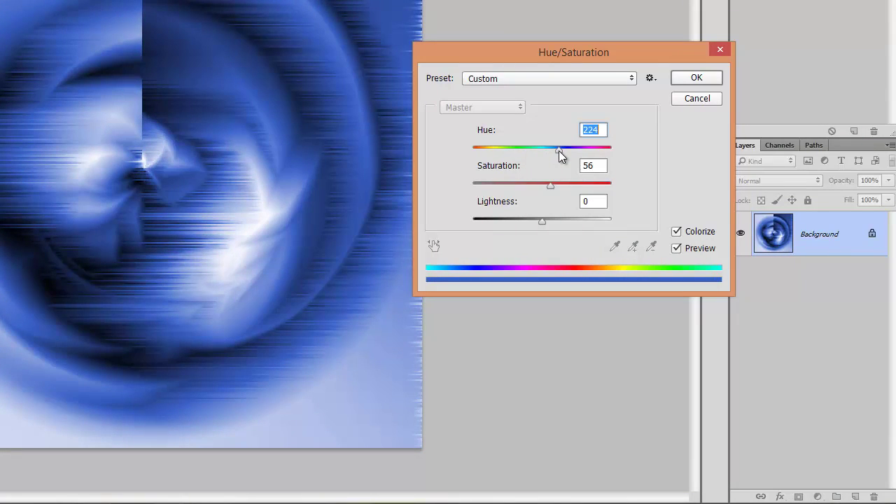
{"action": "left_click", "coordinate": [695, 77]}
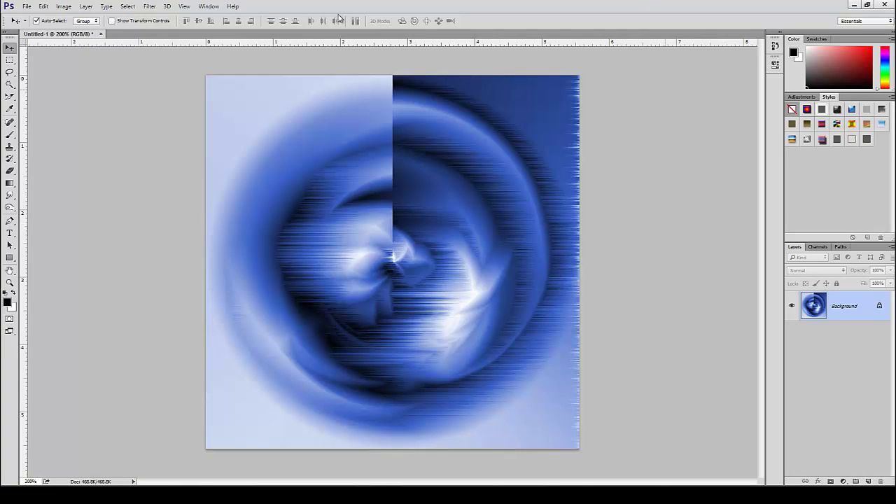
Save the blue abstract image as a JPEG named Design1 with Maximum quality 12 and the Baseline ("Standard") format.
{"action": "left_click", "coordinate": [27, 6]}
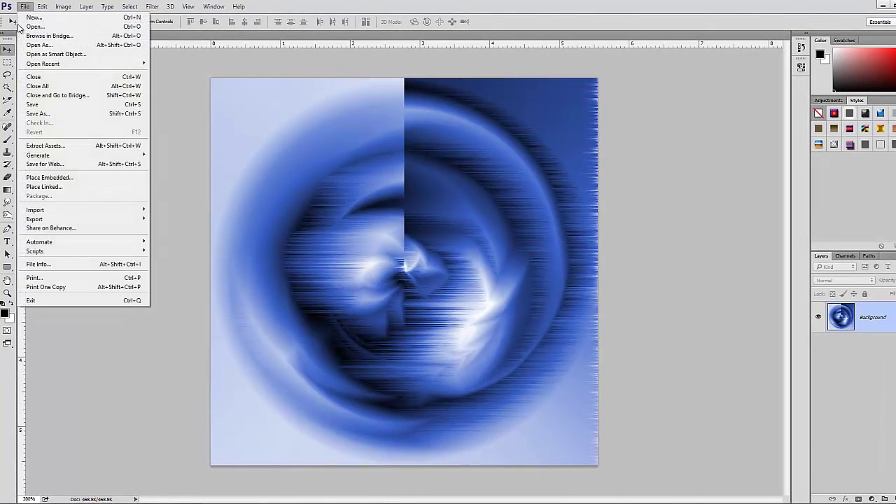
{"action": "left_click", "coordinate": [44, 114]}
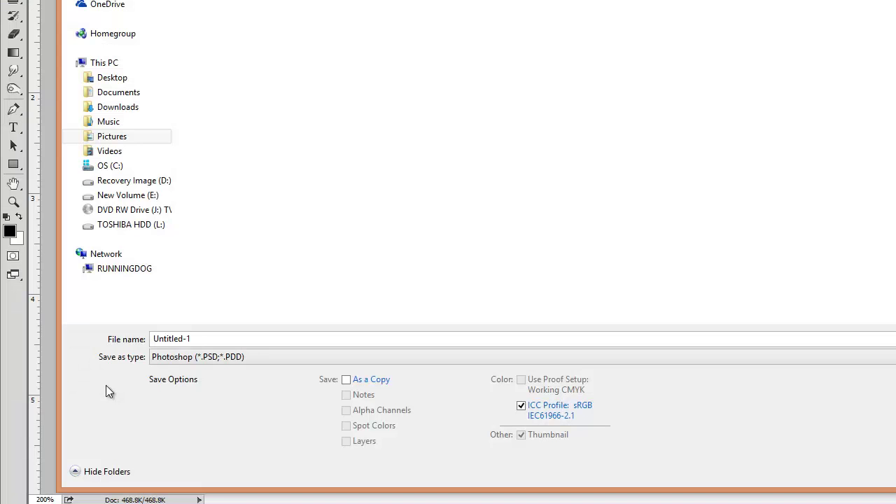
{"action": "left_click", "coordinate": [272, 358]}
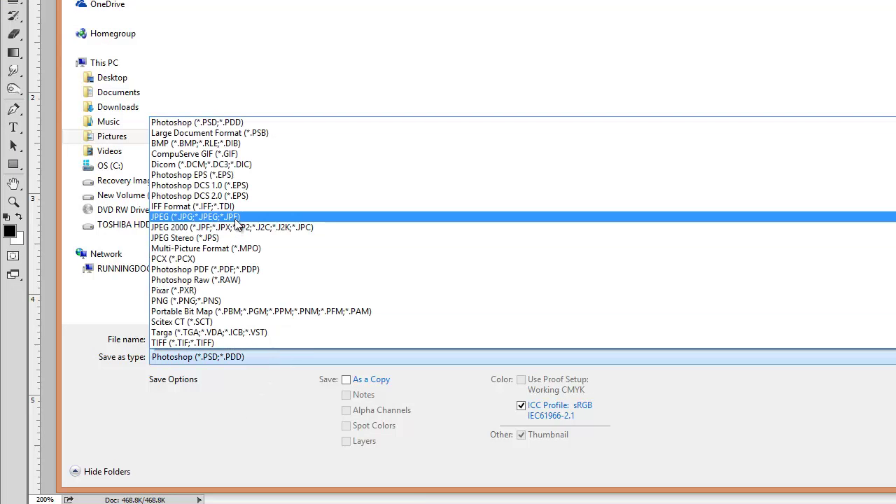
{"action": "left_click", "coordinate": [237, 217]}
{"action": "left_click", "coordinate": [209, 339]}
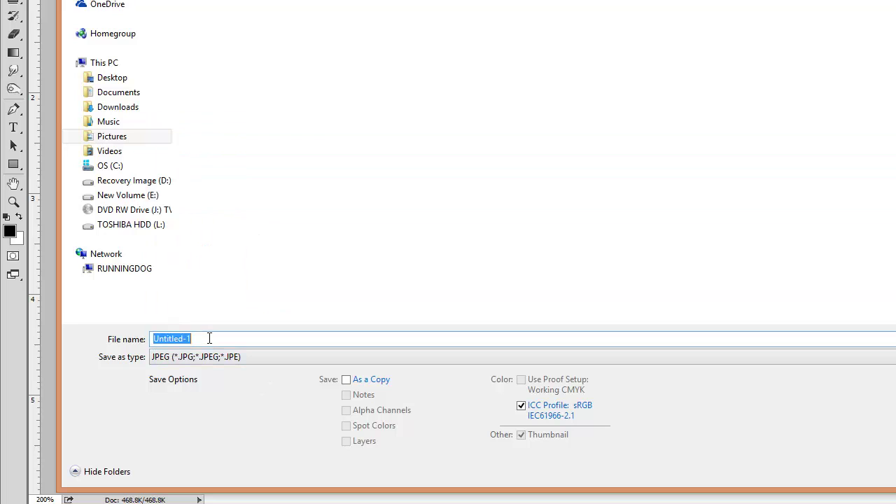
{"action": "type", "text": "Desi"}
{"action": "key", "text": "Return"}
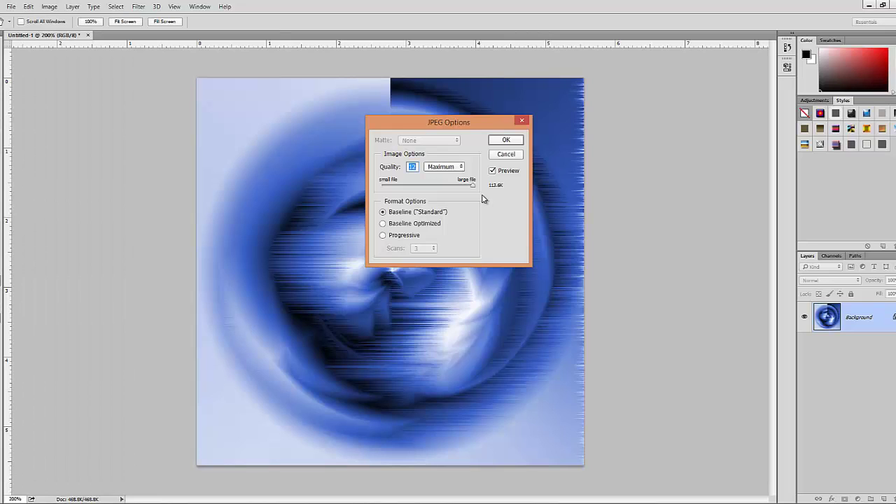
{"action": "left_click", "coordinate": [506, 140]}
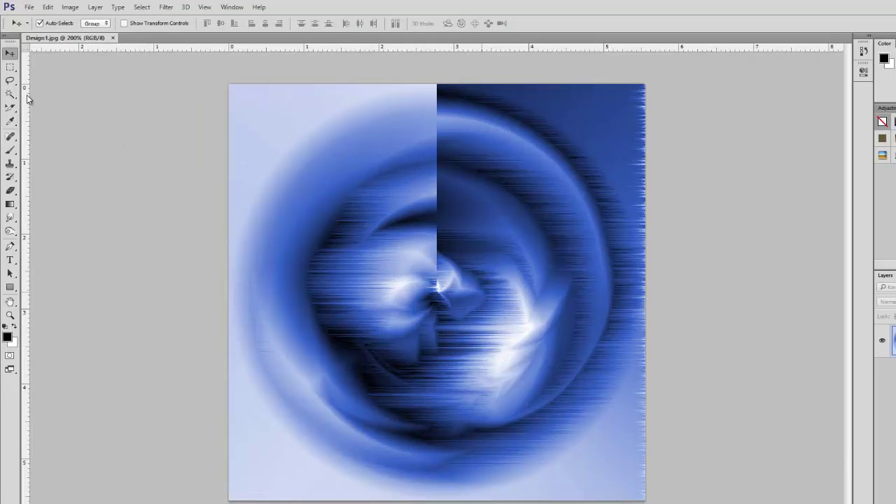
Create a new white 400 x 400 pixel RGB document at 72 pixels/inch.
{"action": "left_click", "coordinate": [29, 7]}
{"action": "left_click", "coordinate": [35, 19]}
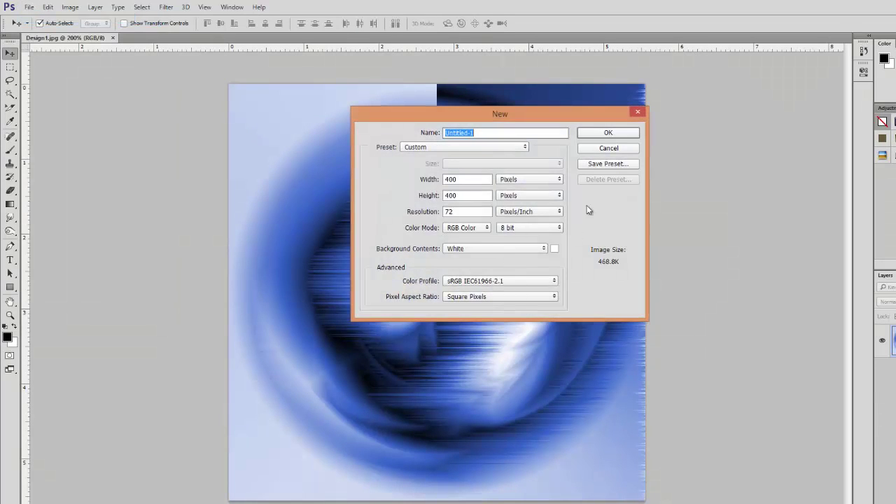
{"action": "left_click", "coordinate": [603, 133]}
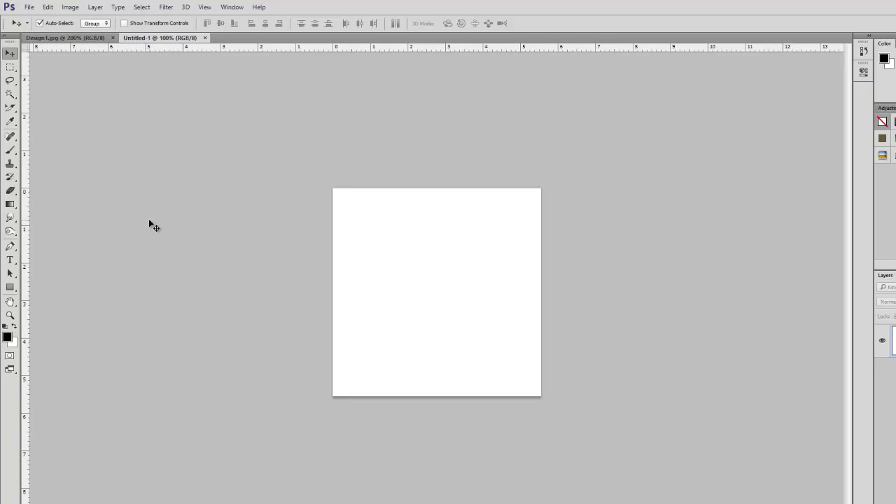
Edit the Foreground to Background gradient for the Gradient tool, adding five roughly evenly spaced color stops between its end stops.
{"action": "left_click", "coordinate": [10, 205]}
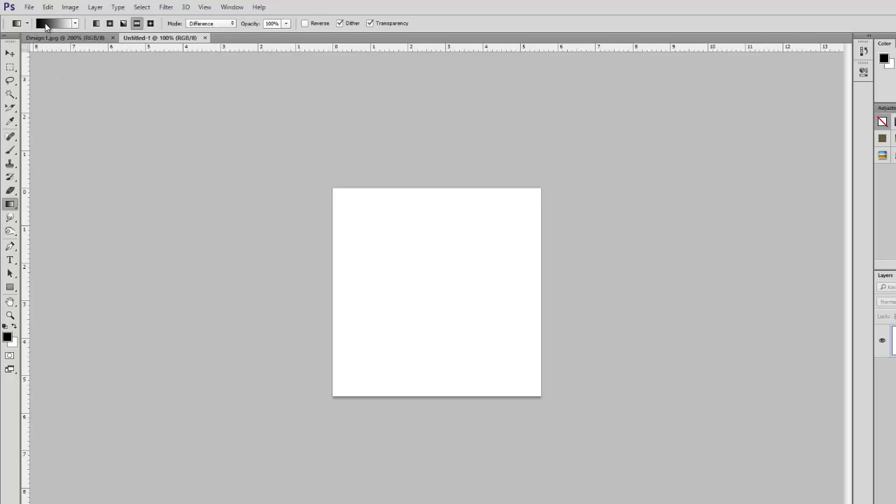
{"action": "left_click", "coordinate": [51, 25]}
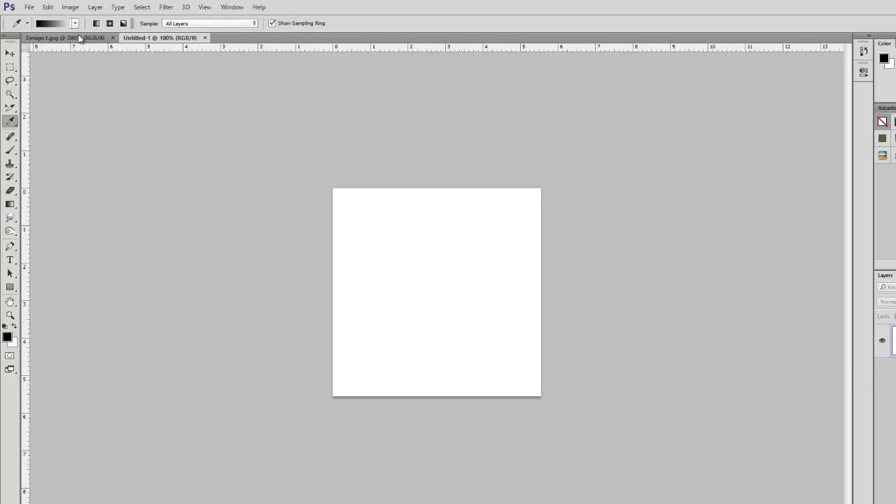
{"action": "left_click_drag", "start_coordinate": [712, 129], "coordinate": [539, 120]}
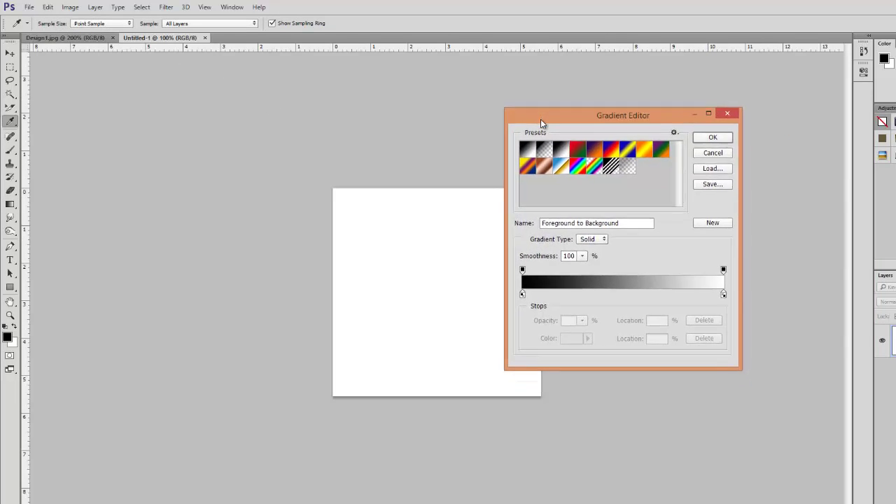
{"action": "left_click", "coordinate": [558, 294]}
{"action": "left_click", "coordinate": [593, 294]}
{"action": "left_click", "coordinate": [624, 294]}
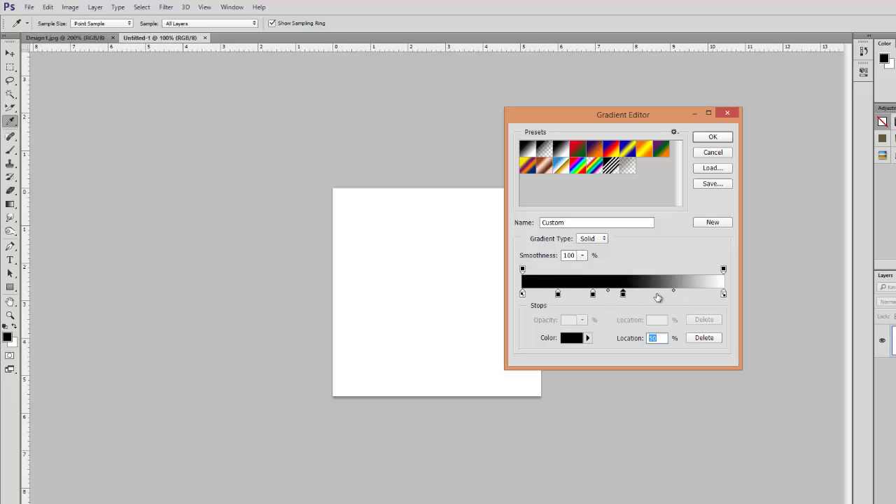
{"action": "left_click", "coordinate": [658, 294]}
{"action": "left_click", "coordinate": [686, 295]}
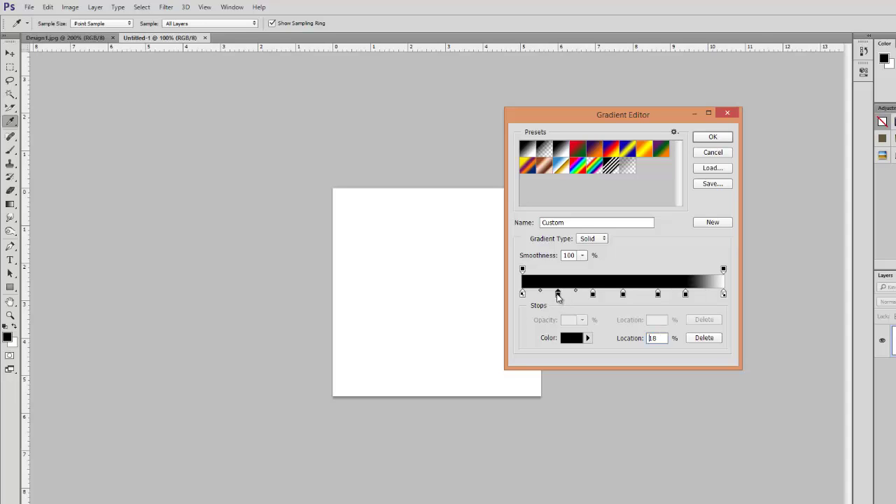
Make the first, third and fifth added gradient stops white (ffffff), place the fifth at 87%, and accept the gradient.
{"action": "double_click", "coordinate": [558, 295]}
{"action": "left_click_drag", "start_coordinate": [588, 266], "coordinate": [576, 183]}
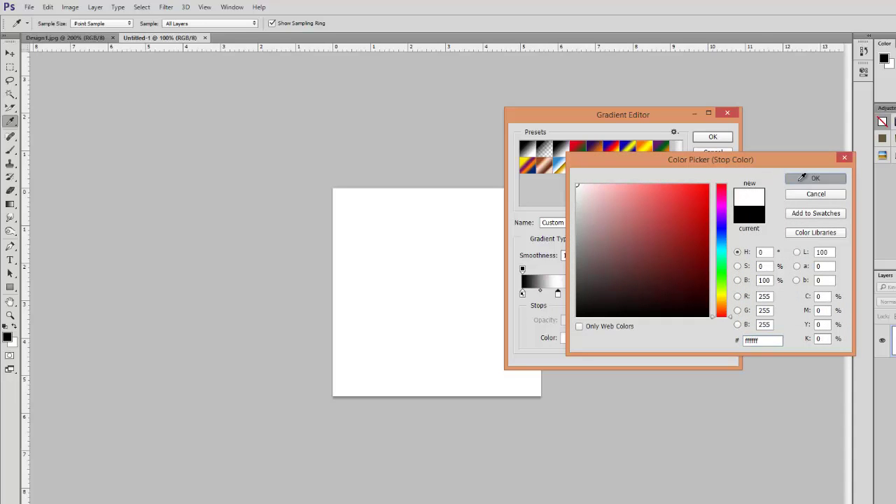
{"action": "left_click", "coordinate": [815, 178]}
{"action": "double_click", "coordinate": [623, 294]}
{"action": "key", "text": "Return"}
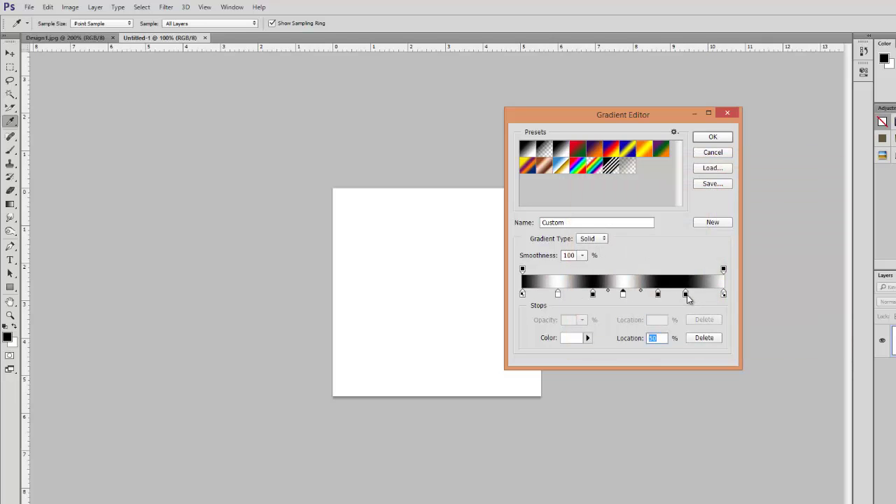
{"action": "double_click", "coordinate": [686, 294]}
{"action": "left_click_drag", "start_coordinate": [600, 208], "coordinate": [577, 186]}
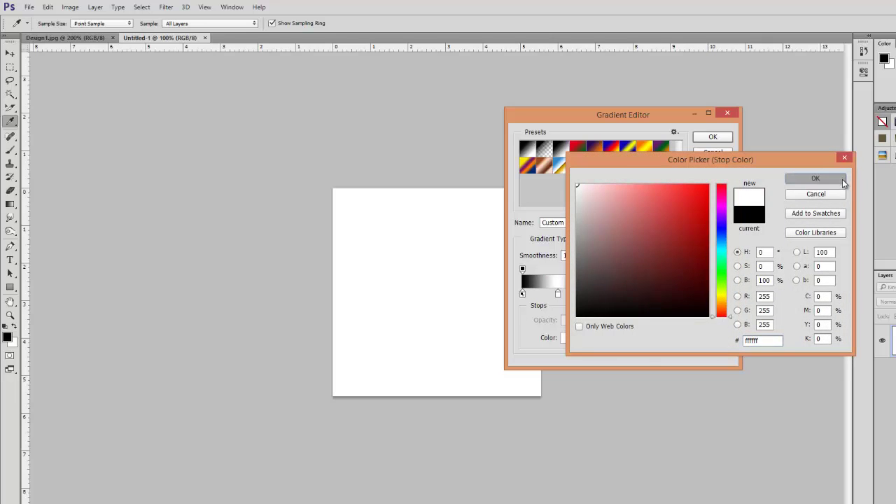
{"action": "left_click", "coordinate": [843, 180]}
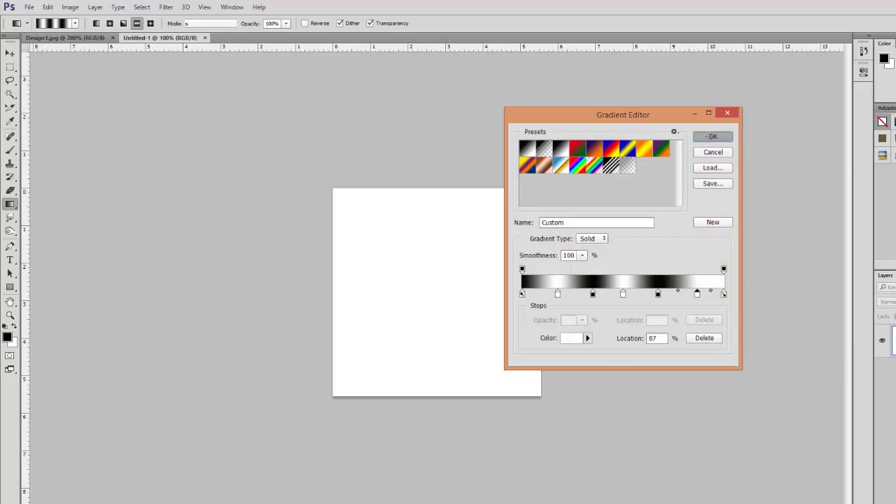
{"action": "left_click", "coordinate": [712, 136]}
Draw three crossing diagonal reflected gradients in Difference mode across the white canvas.
{"action": "key", "text": "ctrl+plus"}
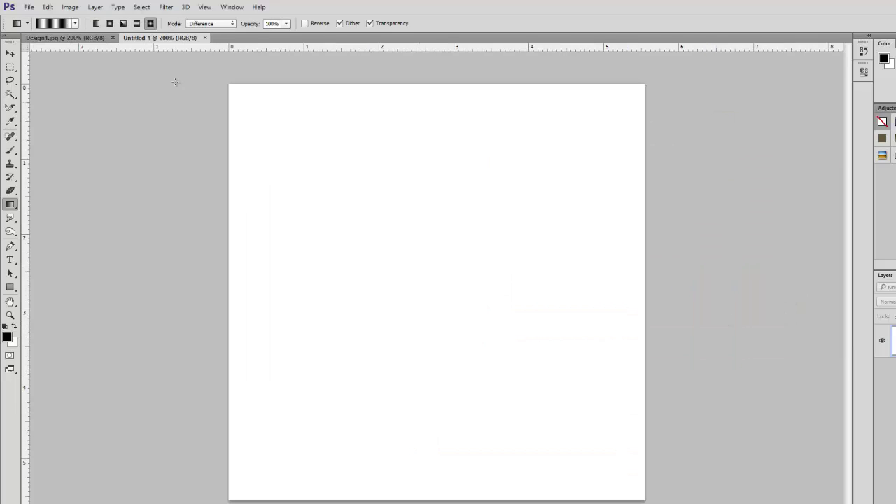
{"action": "left_click", "coordinate": [137, 23]}
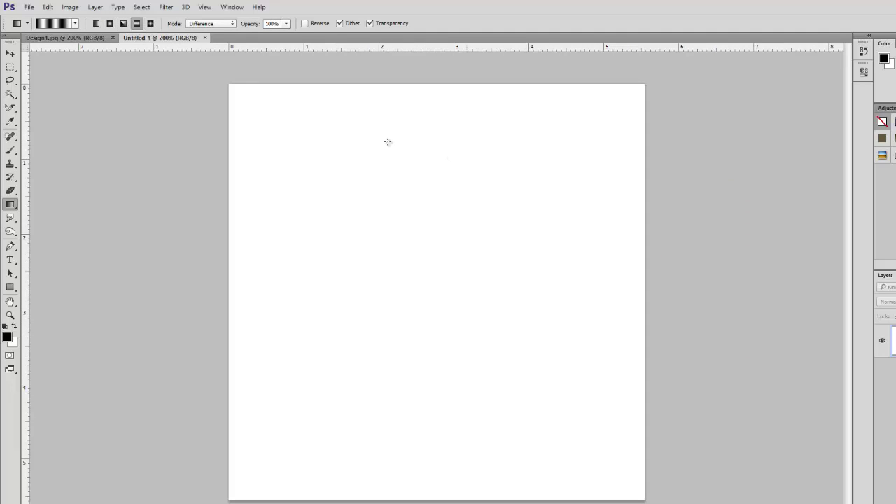
{"action": "left_click_drag", "start_coordinate": [356, 128], "coordinate": [524, 365]}
{"action": "left_click_drag", "start_coordinate": [528, 185], "coordinate": [419, 285]}
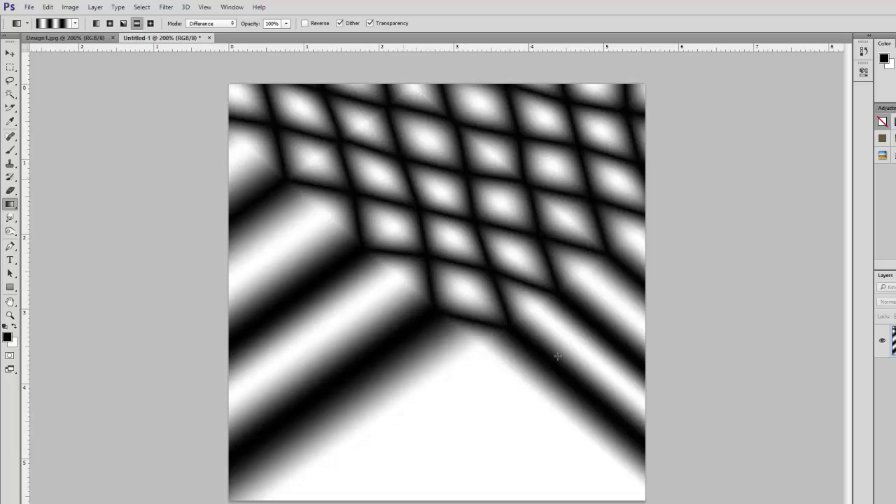
{"action": "left_click_drag", "start_coordinate": [404, 180], "coordinate": [558, 356]}
Overlay two diagonal diamond gradients in Difference mode on the striped pattern.
{"action": "left_click", "coordinate": [150, 24]}
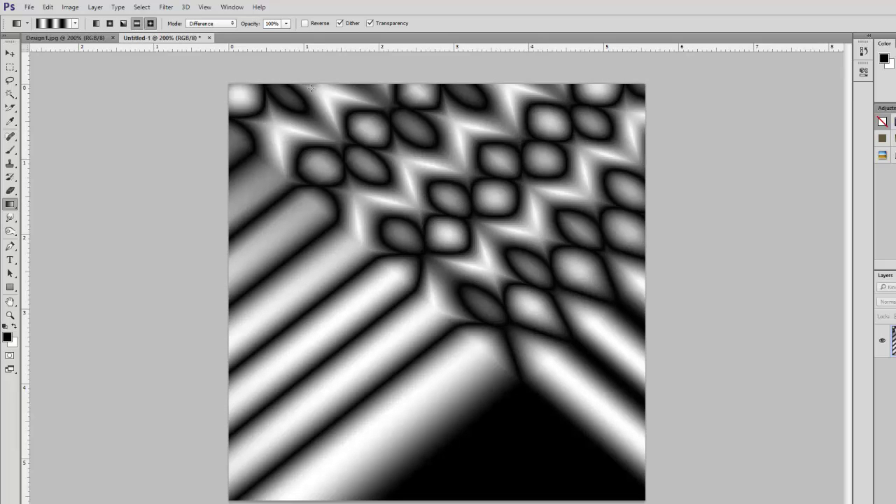
{"action": "left_click_drag", "start_coordinate": [498, 166], "coordinate": [309, 346]}
{"action": "left_click_drag", "start_coordinate": [365, 142], "coordinate": [552, 323]}
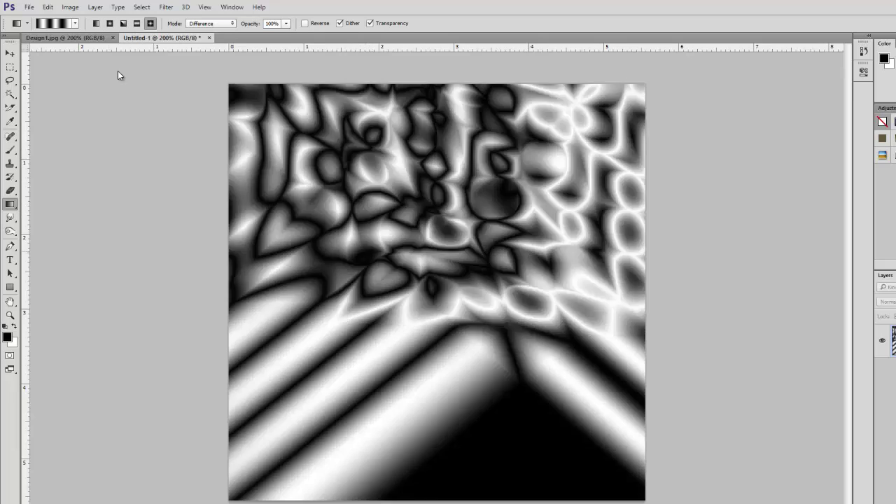
Overlay three radial gradients and one short diagonal linear gradient in Difference mode on the pattern.
{"action": "left_click", "coordinate": [110, 23]}
{"action": "left_click_drag", "start_coordinate": [344, 182], "coordinate": [418, 325]}
{"action": "left_click_drag", "start_coordinate": [592, 269], "coordinate": [483, 406]}
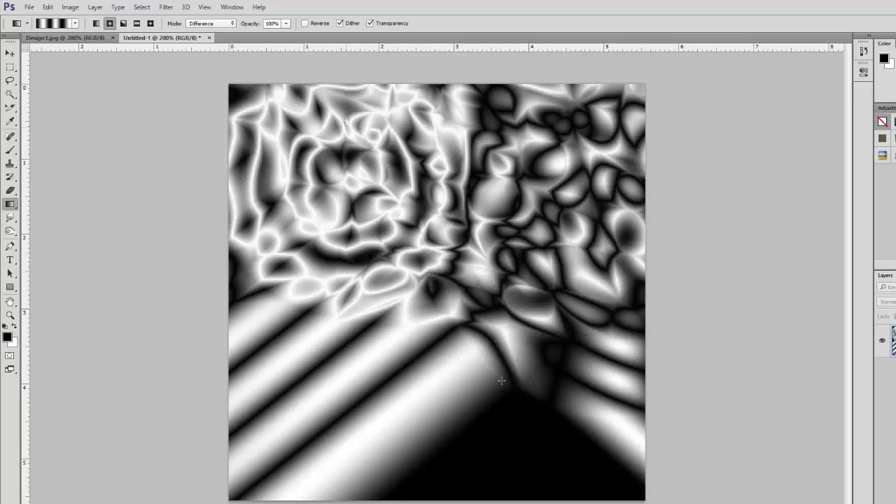
{"action": "left_click_drag", "start_coordinate": [351, 133], "coordinate": [422, 397]}
{"action": "left_click", "coordinate": [96, 23]}
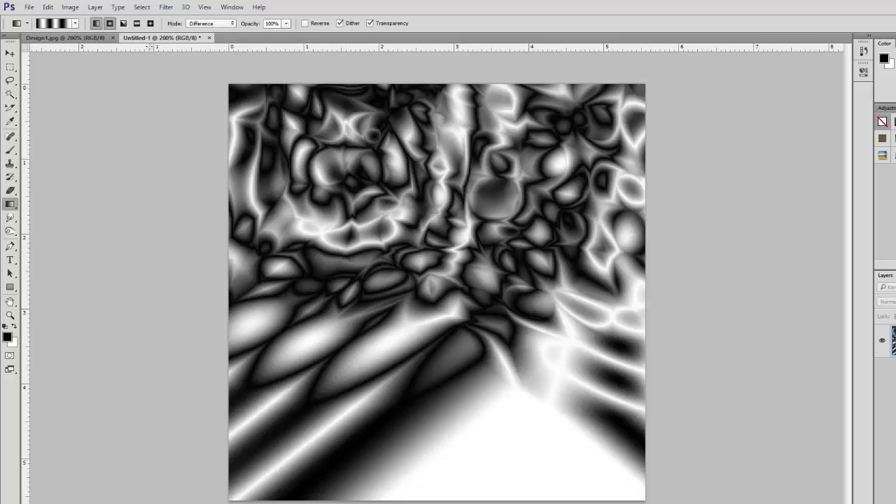
{"action": "left_click_drag", "start_coordinate": [458, 130], "coordinate": [531, 263]}
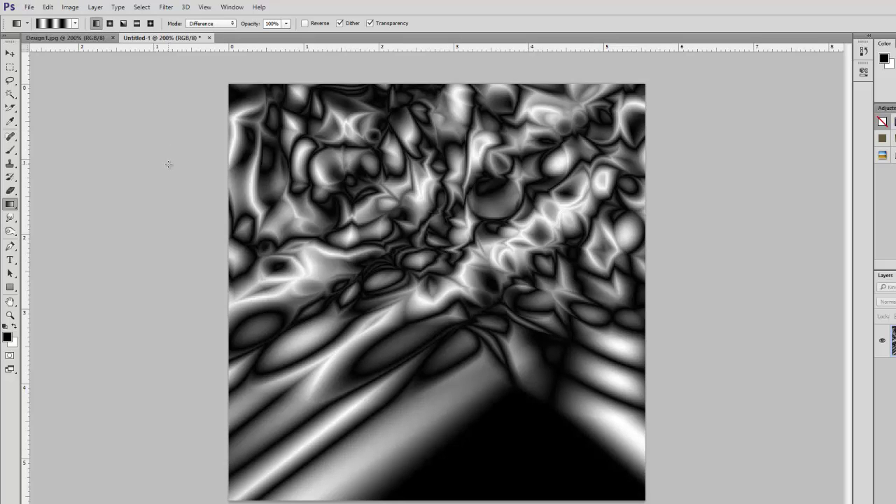
Try the Polar Coordinates distortion with Rectangular to Polar on the image, and undo it.
{"action": "left_click", "coordinate": [168, 7]}
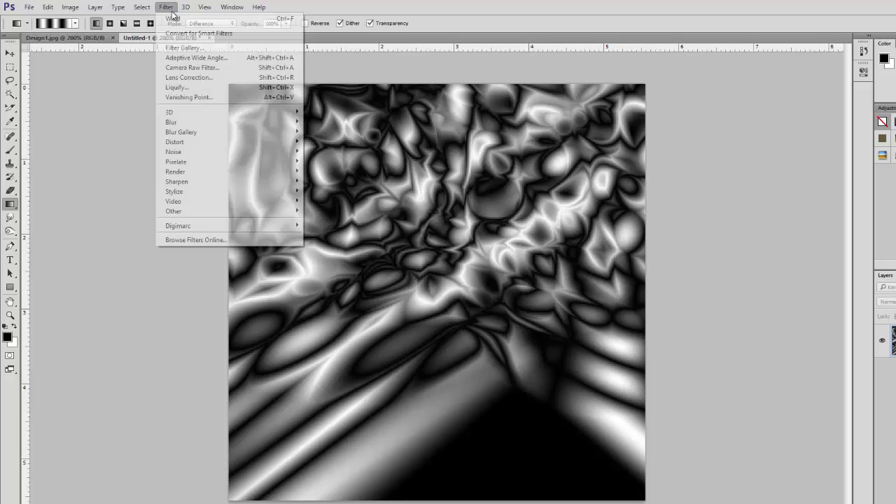
{"action": "mouse_move", "coordinate": [196, 142]}
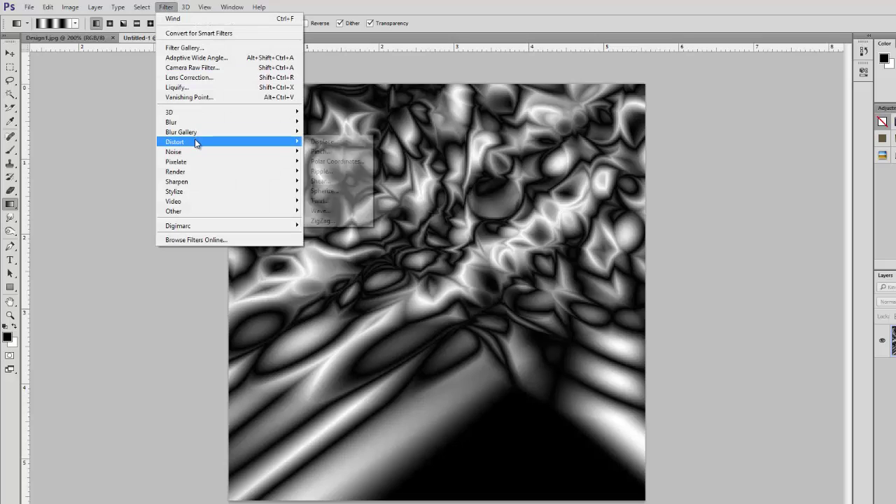
{"action": "left_click", "coordinate": [323, 162]}
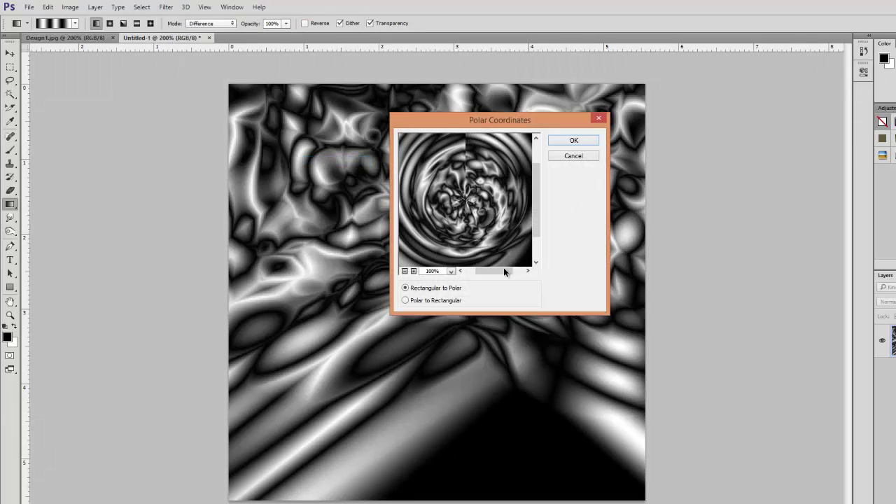
{"action": "left_click", "coordinate": [574, 140]}
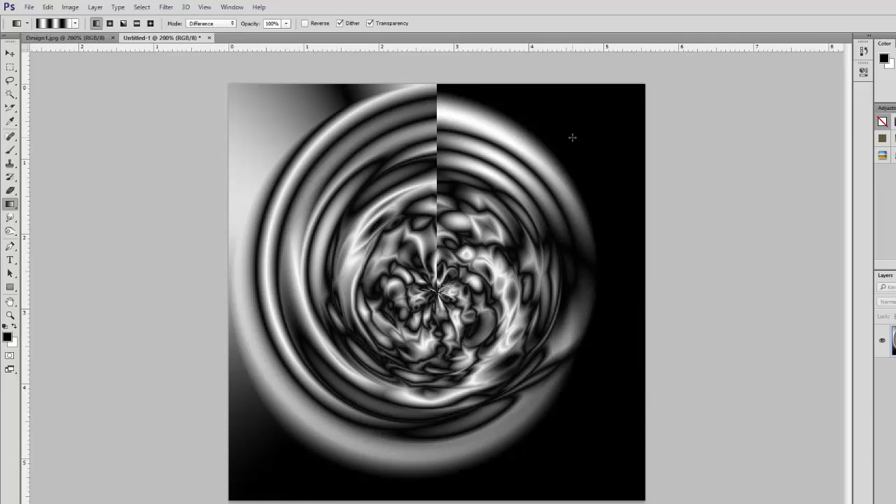
{"action": "left_click", "coordinate": [47, 7]}
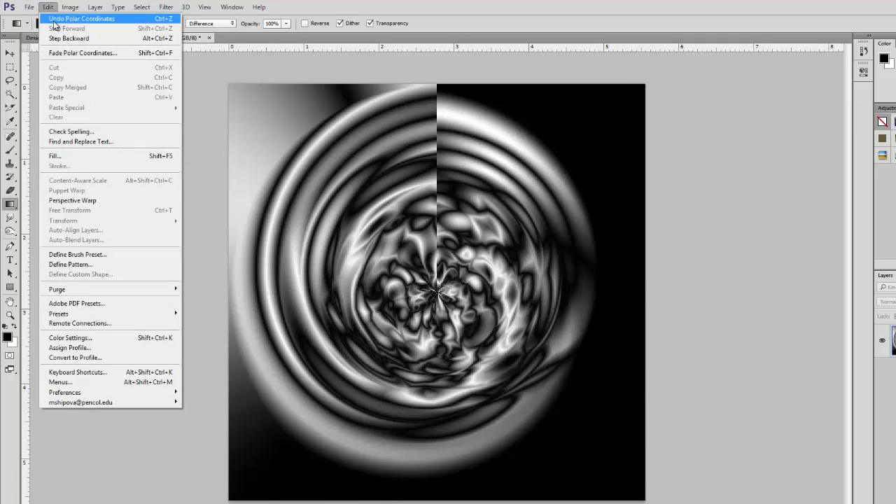
{"action": "left_click", "coordinate": [162, 19]}
Apply the Polar Coordinates distortion with Polar to Rectangular to the image, and switch to the Move tool.
{"action": "left_click", "coordinate": [166, 7]}
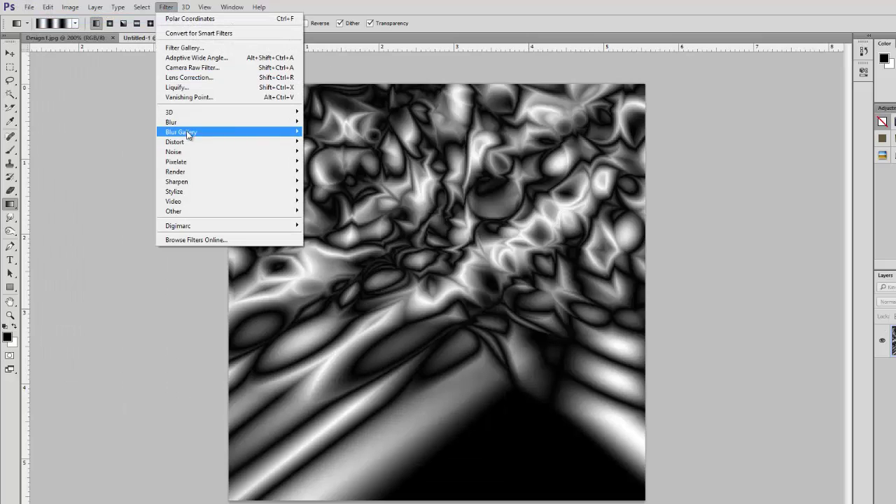
{"action": "mouse_move", "coordinate": [191, 146]}
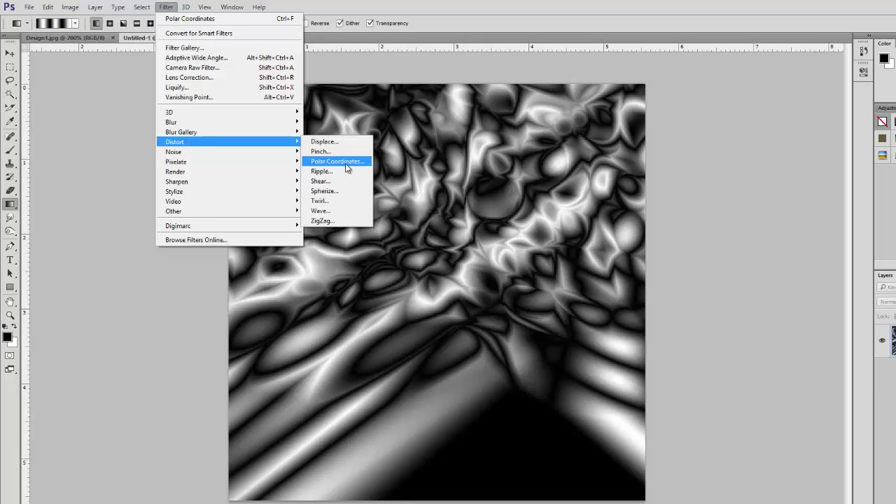
{"action": "left_click", "coordinate": [346, 161]}
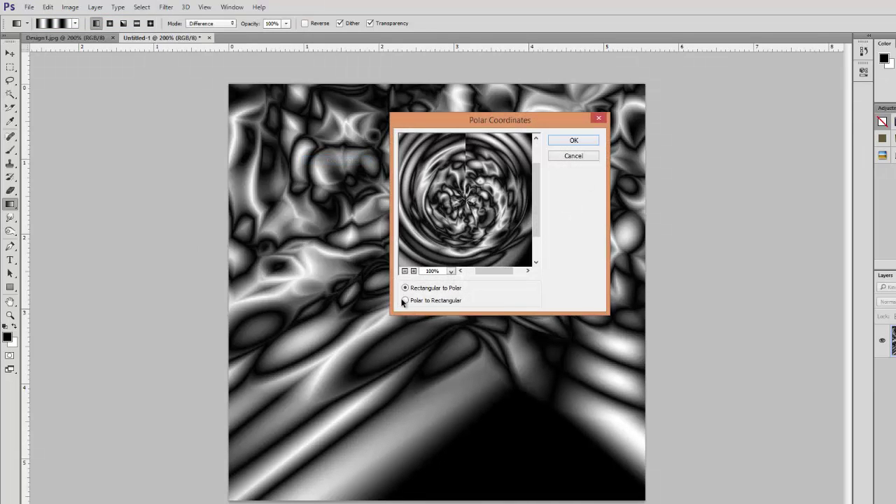
{"action": "left_click", "coordinate": [404, 301]}
{"action": "left_click", "coordinate": [558, 142]}
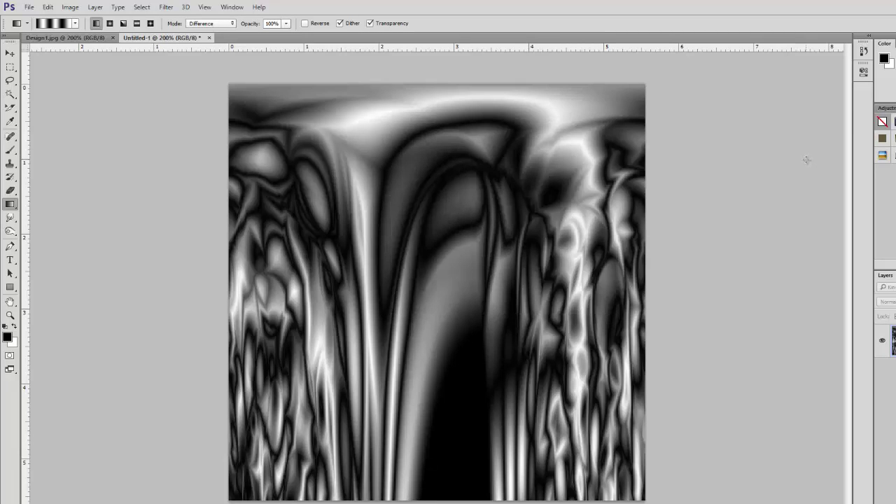
{"action": "key", "text": "v"}
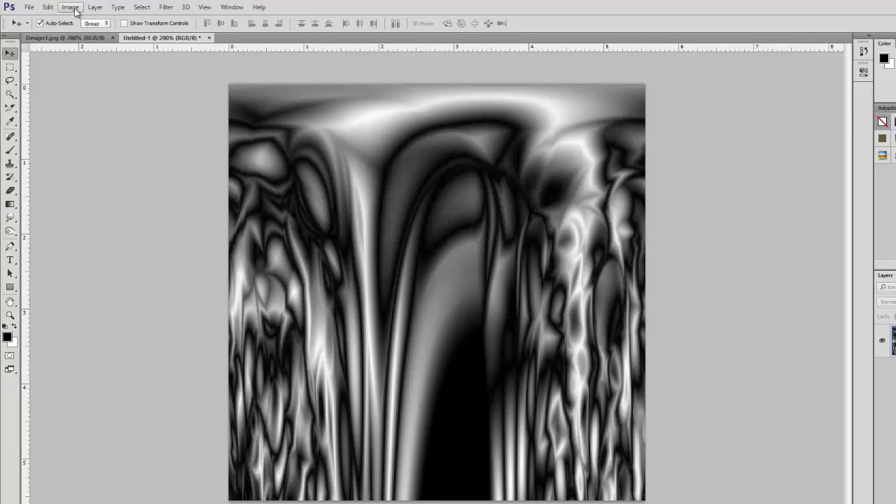
Colorize the black-and-white pattern cyan using Hue/Saturation with hue 184 and saturation 58.
{"action": "left_click", "coordinate": [71, 8]}
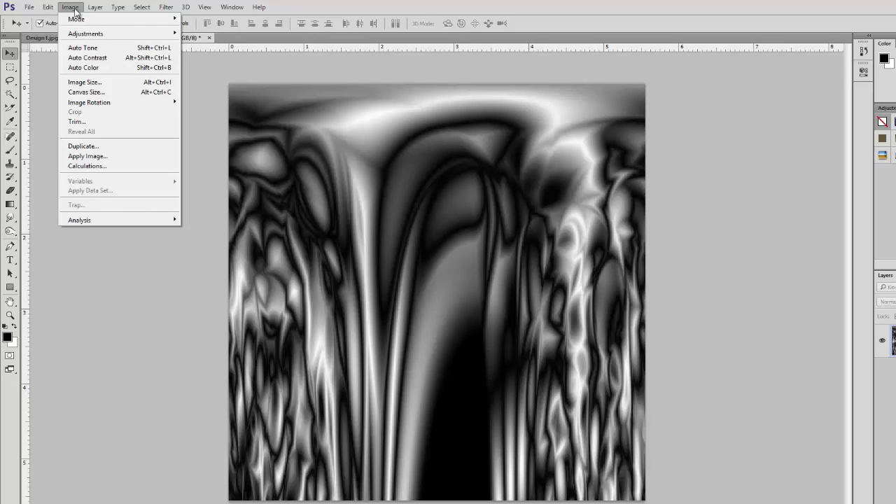
{"action": "left_click", "coordinate": [234, 86]}
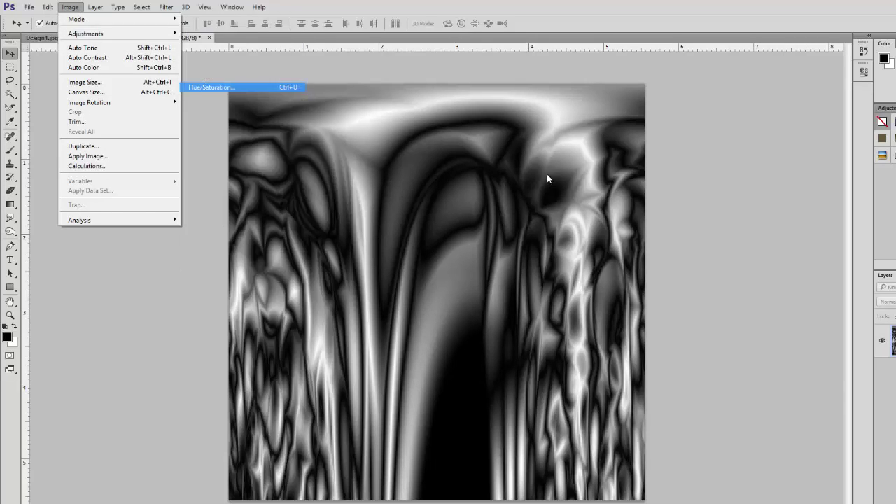
{"action": "left_click", "coordinate": [834, 340]}
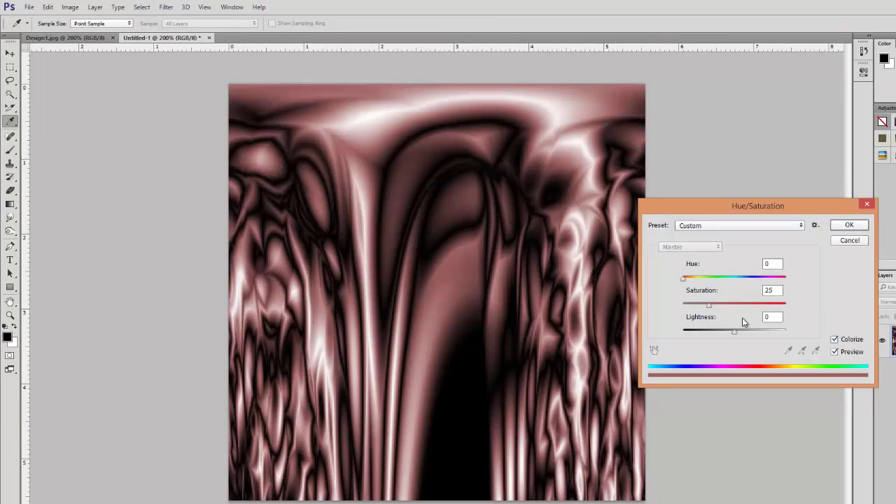
{"action": "left_click", "coordinate": [745, 303]}
{"action": "left_click", "coordinate": [736, 278]}
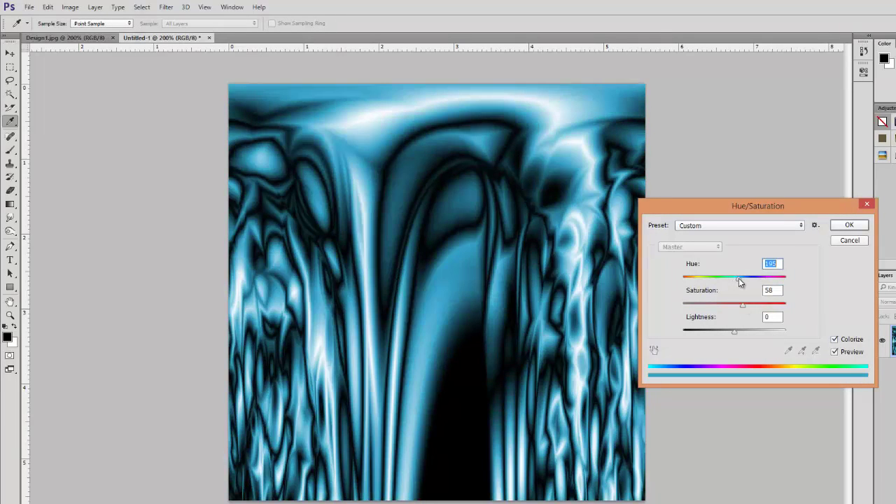
{"action": "left_click", "coordinate": [742, 277]}
{"action": "left_click", "coordinate": [735, 277]}
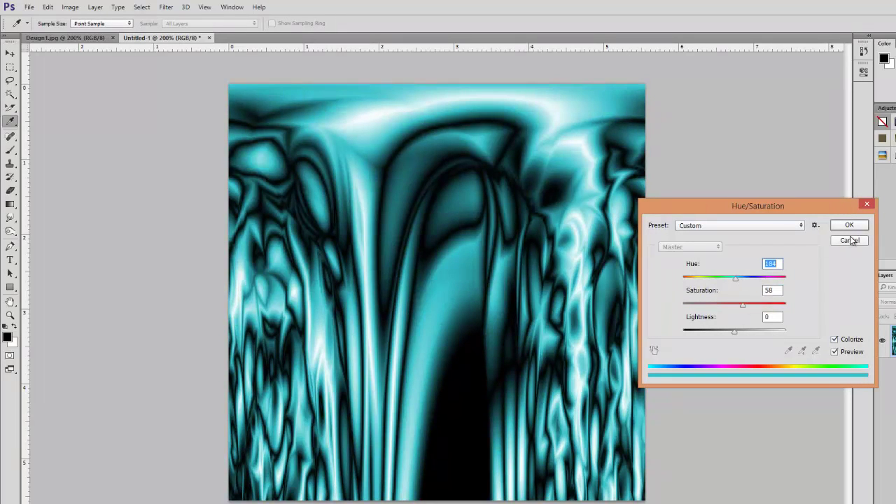
{"action": "left_click", "coordinate": [854, 226]}
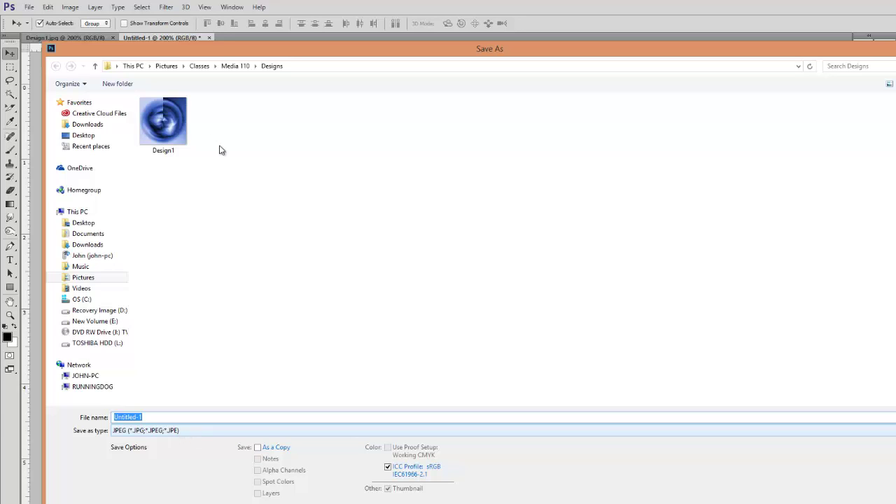
Save the cyan pattern as a JPEG named Design2 in the Designs folder, accepting the JPEG options.
{"action": "left_click", "coordinate": [178, 147]}
{"action": "double_click", "coordinate": [124, 417]}
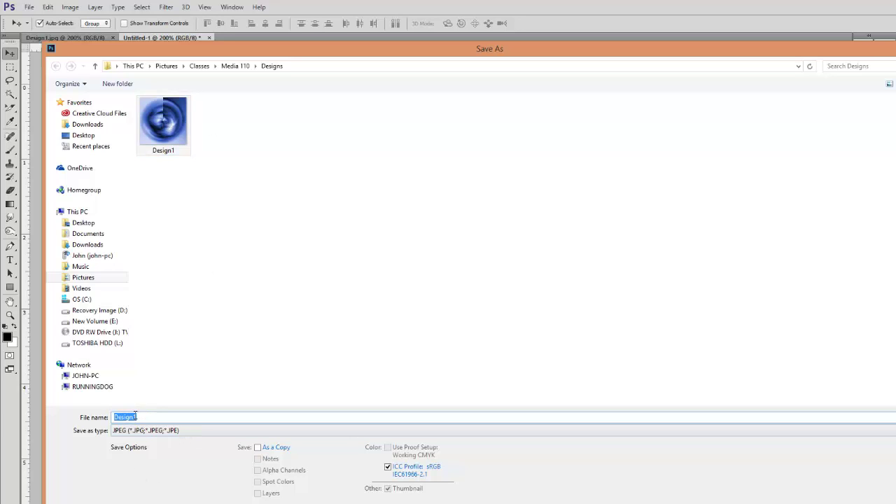
{"action": "left_click", "coordinate": [136, 417]}
{"action": "key", "text": "BackSpace"}
{"action": "type", "text": "2"}
{"action": "key", "text": "Return"}
{"action": "left_click", "coordinate": [567, 153]}
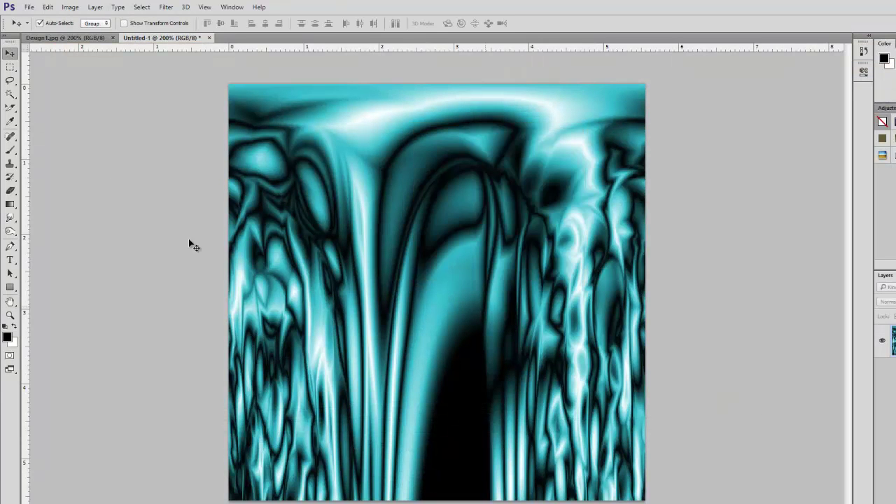
Create a new blank white square document for the third design.
{"action": "left_click", "coordinate": [29, 7]}
{"action": "left_click", "coordinate": [460, 153]}
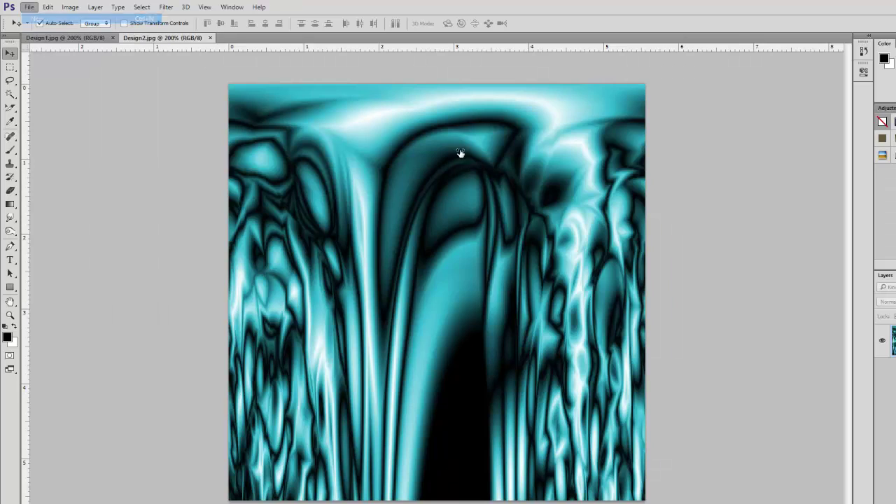
{"action": "left_click", "coordinate": [616, 134]}
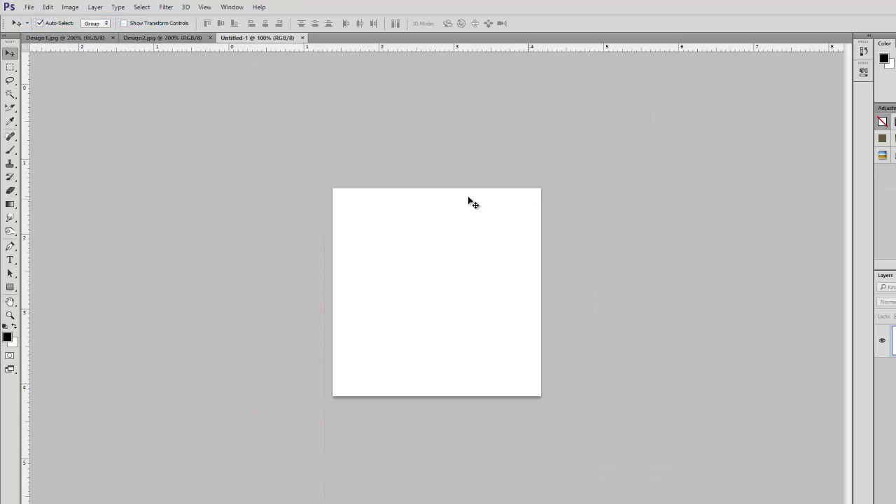
Set the Gradient tool to the Yellow, Violet, Orange, Blue preset.
{"action": "key", "text": "ctrl+plus"}
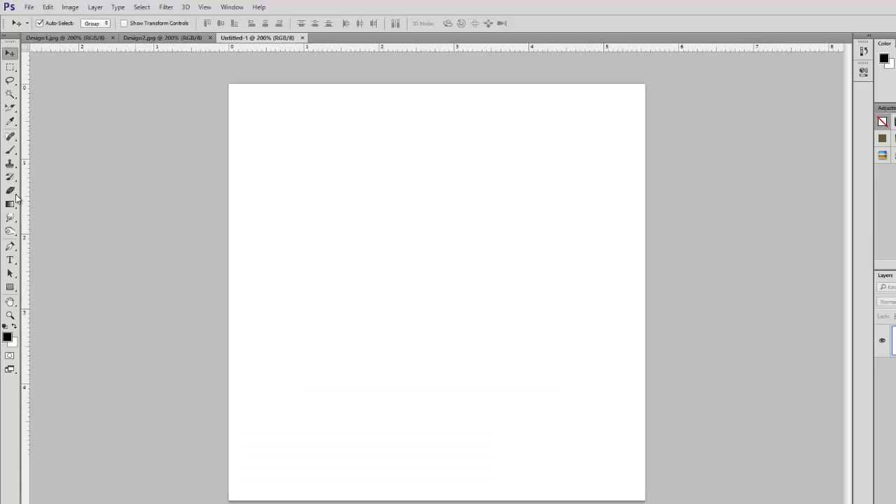
{"action": "left_click", "coordinate": [9, 204]}
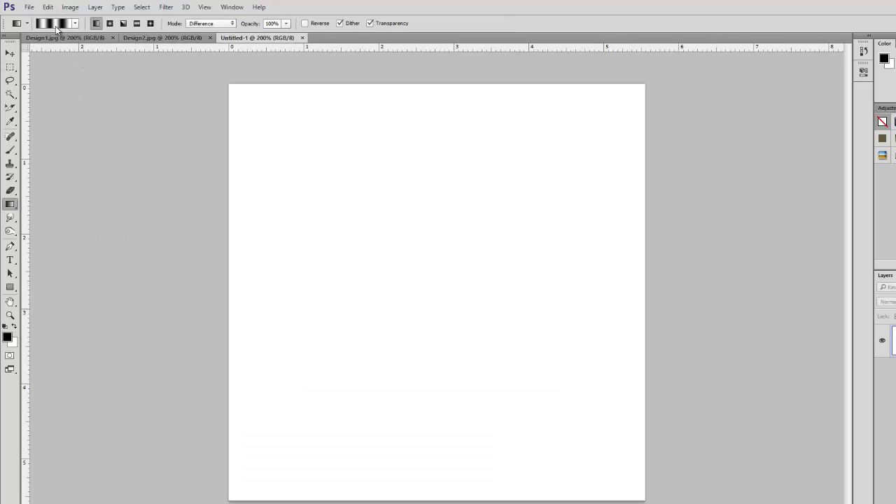
{"action": "left_click", "coordinate": [56, 27]}
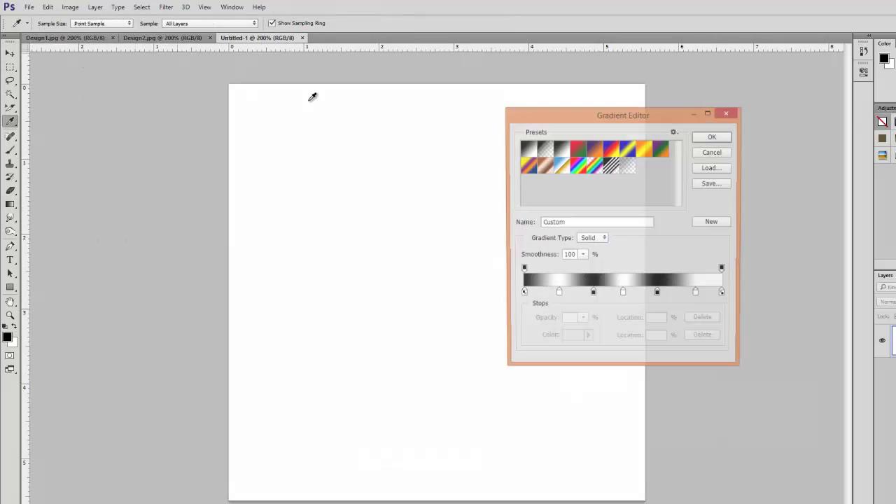
{"action": "left_click", "coordinate": [613, 155]}
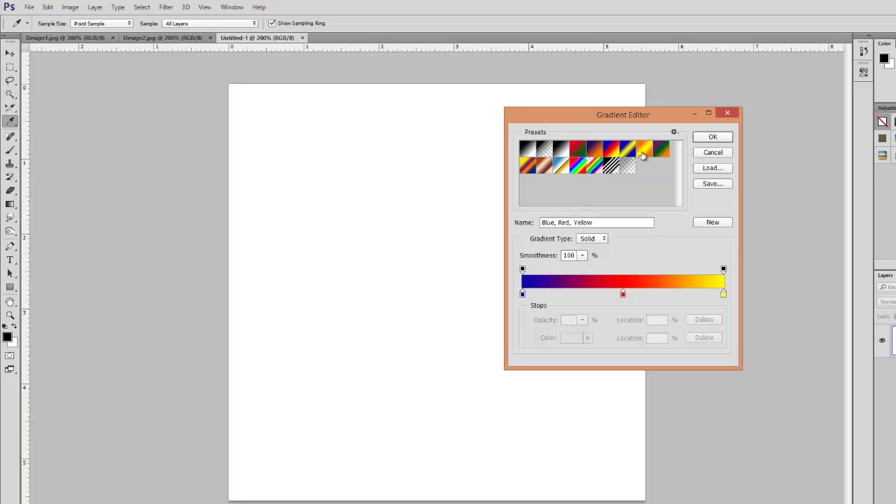
{"action": "left_click", "coordinate": [528, 166]}
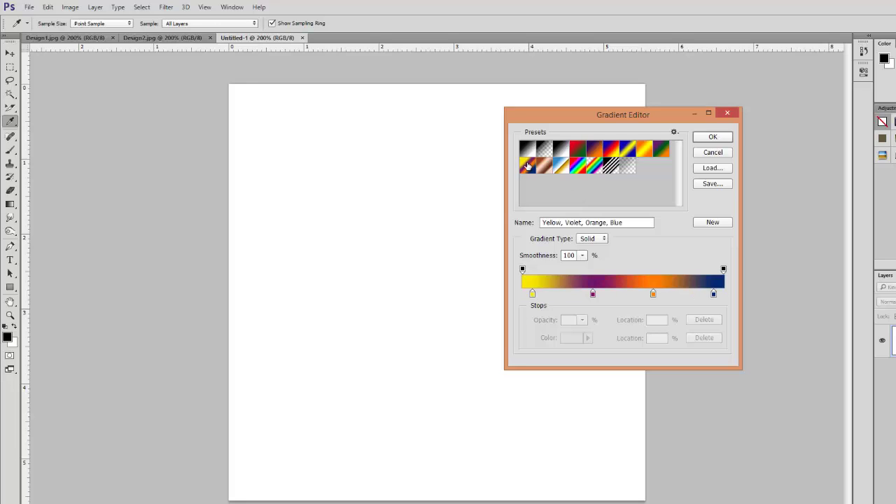
{"action": "left_click", "coordinate": [714, 137]}
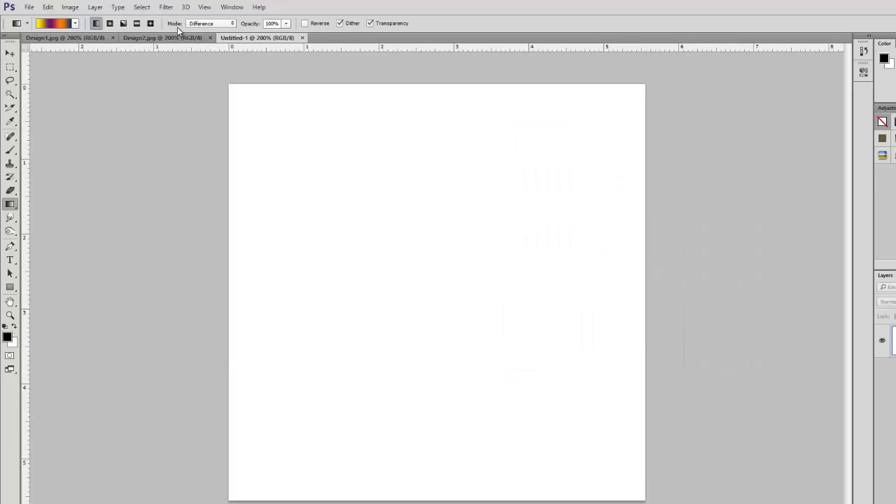
Overlay three diagonal linear gradients in Difference mode across the middle of the blank canvas.
{"action": "left_click_drag", "start_coordinate": [384, 197], "coordinate": [484, 288]}
{"action": "left_click_drag", "start_coordinate": [456, 185], "coordinate": [412, 297]}
{"action": "left_click_drag", "start_coordinate": [401, 240], "coordinate": [515, 352]}
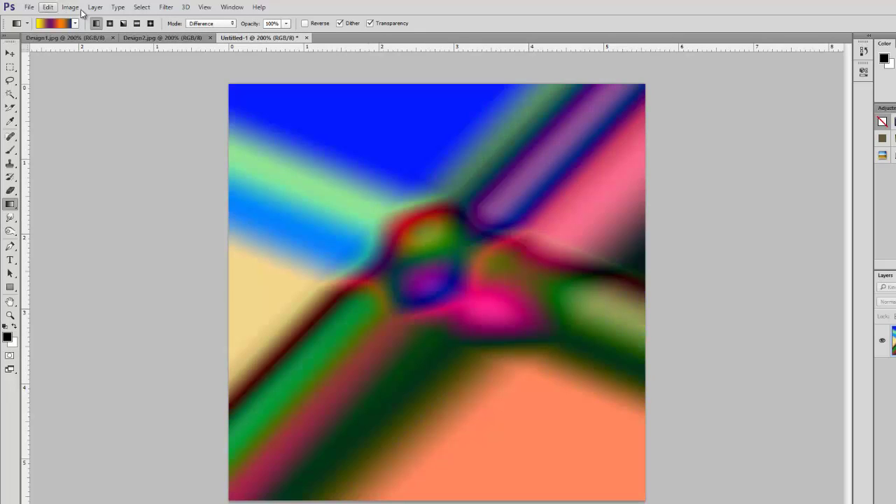
Overlay four diagonal reflected gradients in Difference mode on the colourful image.
{"action": "left_click", "coordinate": [137, 23]}
{"action": "left_click_drag", "start_coordinate": [332, 147], "coordinate": [462, 279]}
{"action": "left_click_drag", "start_coordinate": [486, 132], "coordinate": [418, 401]}
{"action": "left_click_drag", "start_coordinate": [311, 236], "coordinate": [462, 417]}
{"action": "left_click_drag", "start_coordinate": [606, 183], "coordinate": [386, 501]}
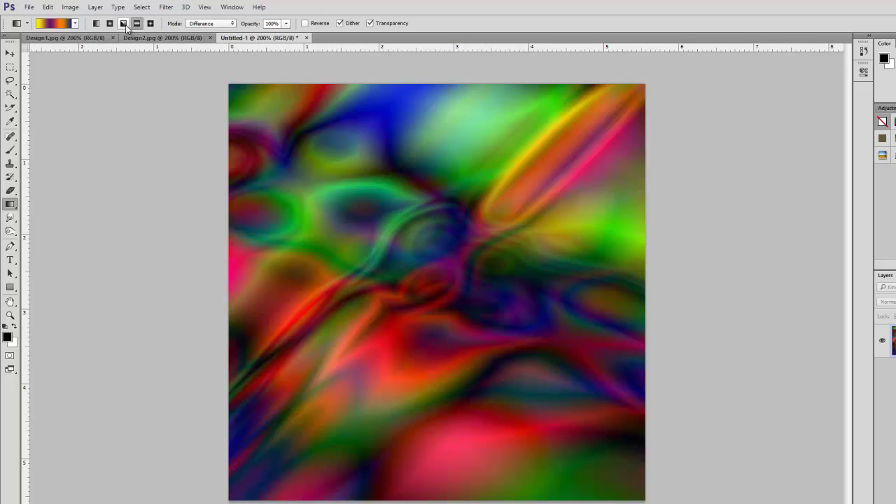
Overlay two diamond gradients in Difference mode on the lower part of the image, and switch to the Move tool.
{"action": "left_click", "coordinate": [150, 24]}
{"action": "left_click_drag", "start_coordinate": [392, 236], "coordinate": [519, 412]}
{"action": "left_click_drag", "start_coordinate": [564, 464], "coordinate": [587, 260]}
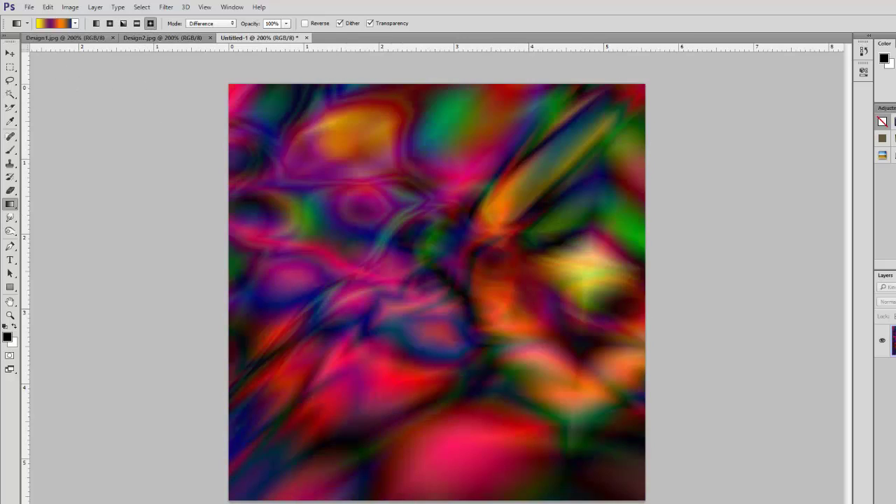
{"action": "left_click", "coordinate": [9, 54]}
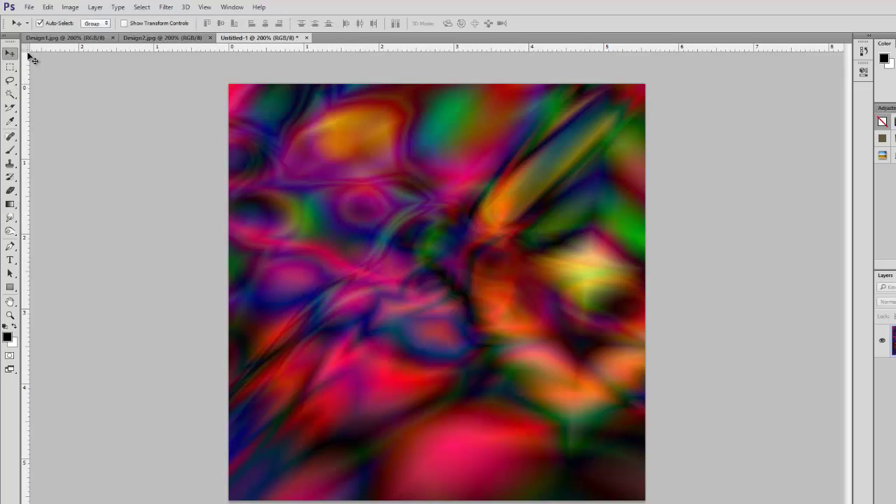
Apply the Wave distortion with Sine type, wavelength 10 to 120, amplitude 5 to 35 and Repeat Edge Pixels.
{"action": "left_click", "coordinate": [168, 8]}
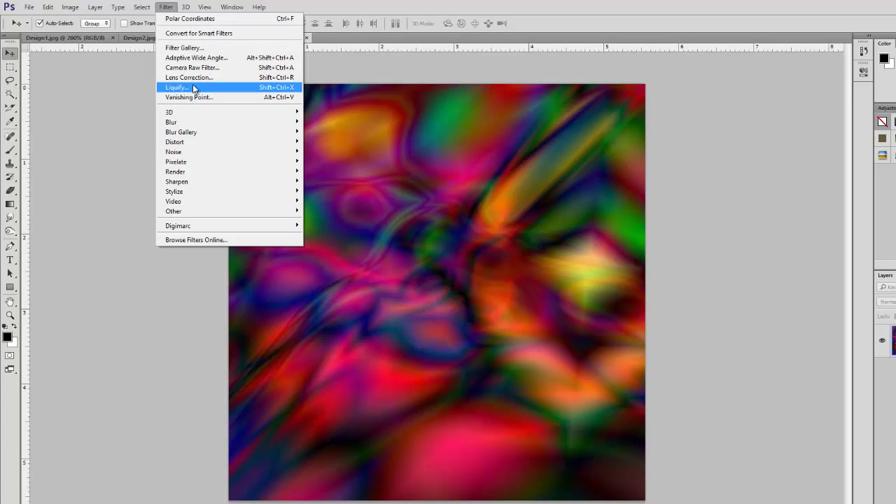
{"action": "mouse_move", "coordinate": [192, 141]}
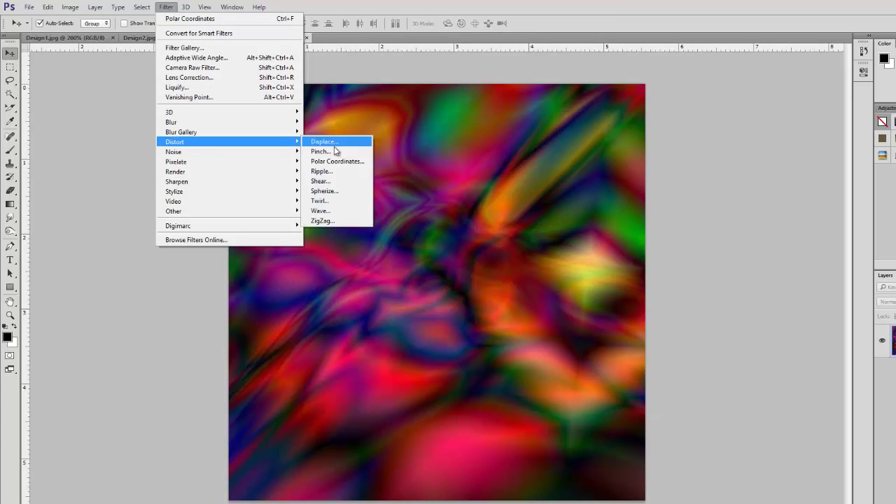
{"action": "left_click", "coordinate": [321, 211]}
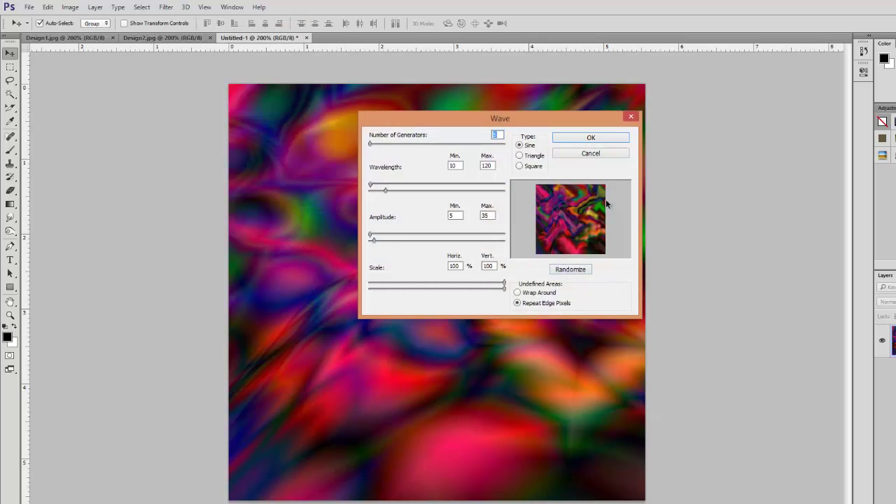
{"action": "left_click", "coordinate": [608, 137]}
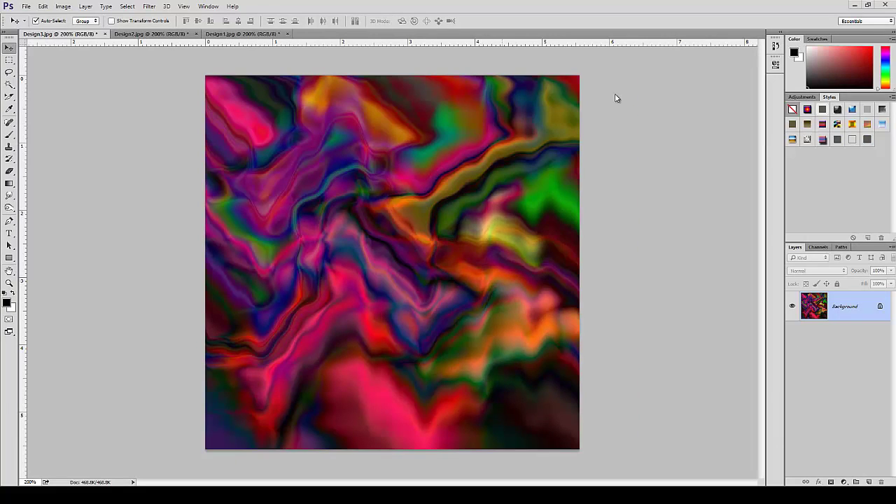
Look over the Design2 and Design1 images, and return to Design3.
{"action": "left_click", "coordinate": [151, 34]}
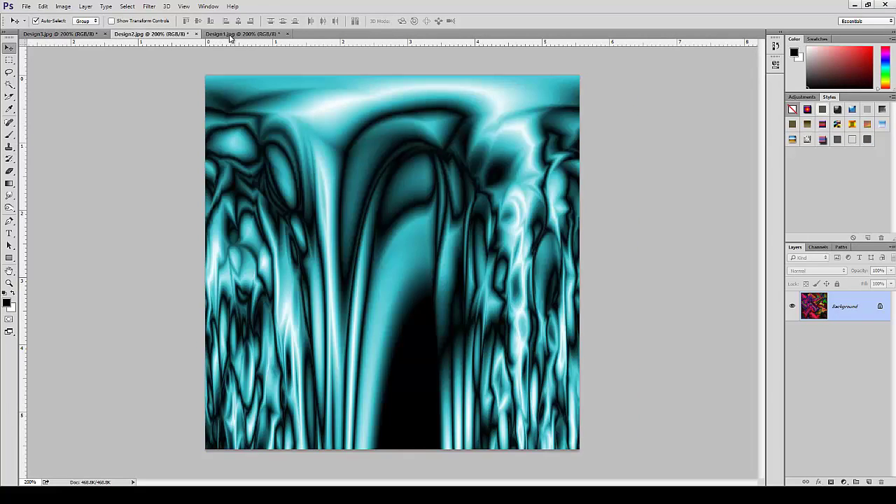
{"action": "left_click", "coordinate": [242, 34]}
{"action": "left_click", "coordinate": [152, 34]}
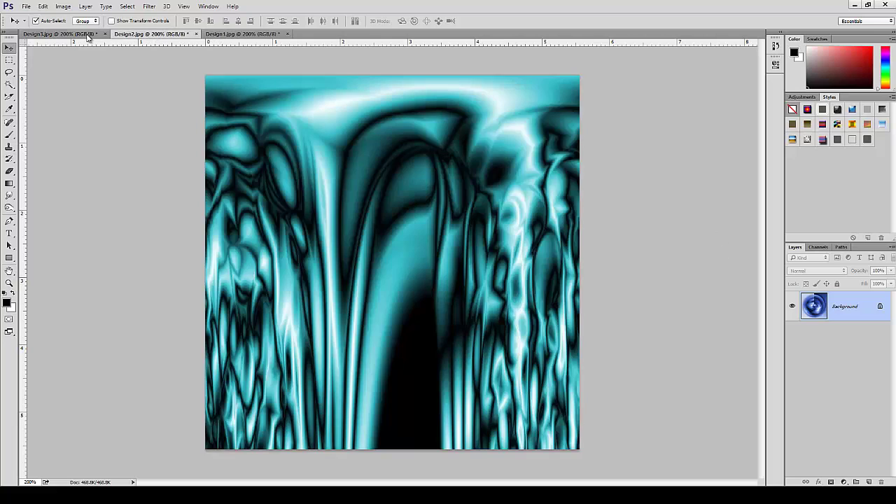
{"action": "left_click", "coordinate": [89, 34]}
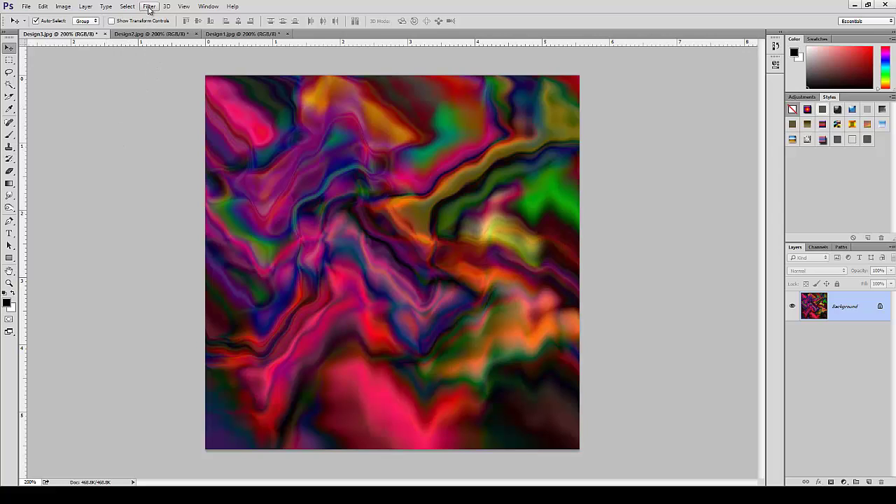
Apply the Twirl distortion to Design3 with an angle of about 295 degrees.
{"action": "left_click", "coordinate": [149, 7]}
{"action": "mouse_move", "coordinate": [245, 127]}
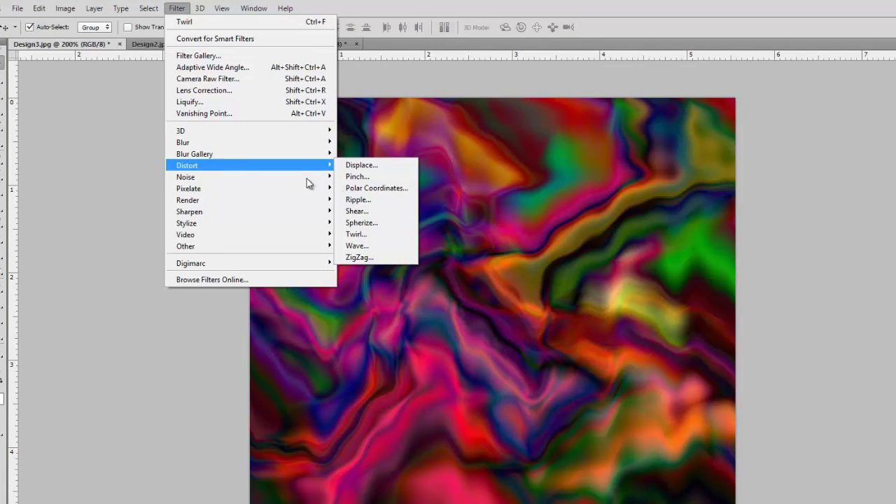
{"action": "left_click", "coordinate": [376, 234]}
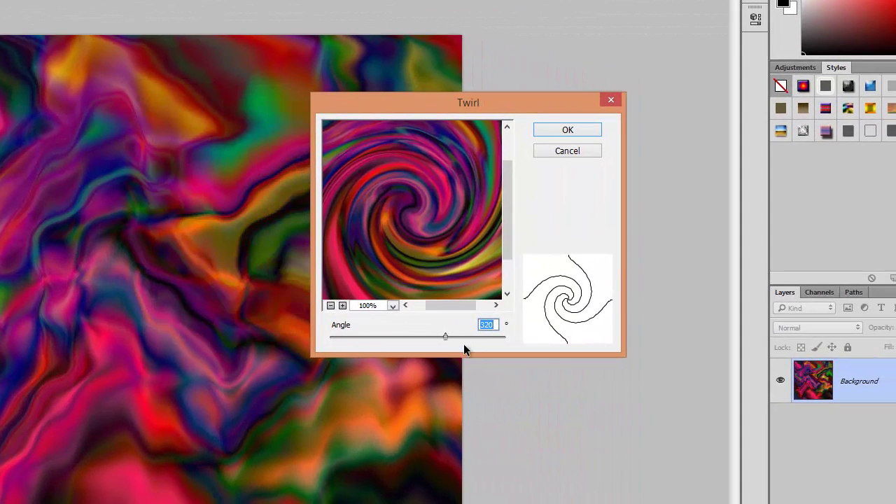
{"action": "mouse_move", "coordinate": [446, 336]}
{"action": "left_mouse_down"}
{"action": "mouse_move", "coordinate": [360, 335]}
{"action": "mouse_move", "coordinate": [442, 341]}
{"action": "left_mouse_up"}
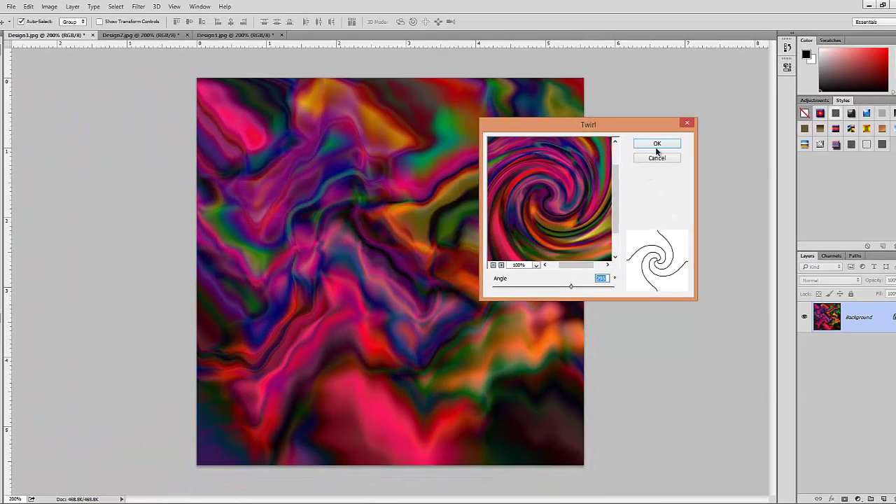
{"action": "left_click", "coordinate": [657, 144]}
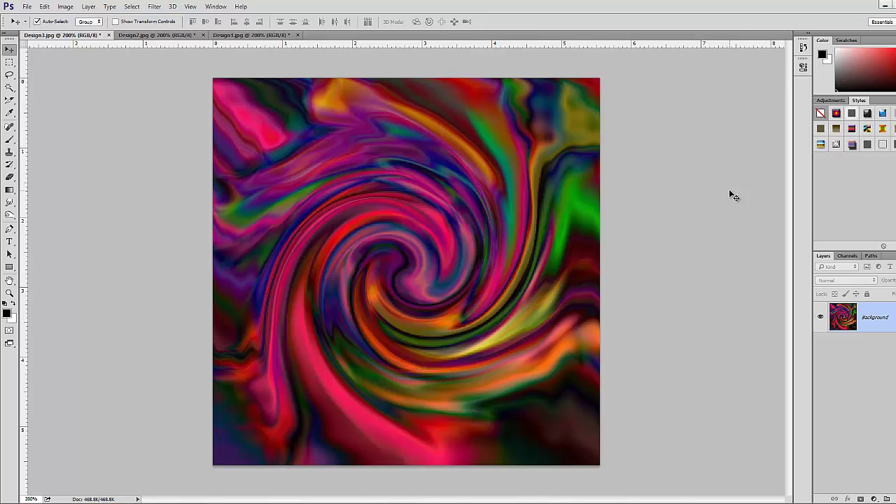
Save the twirled image as a JPEG named Design4 in the Designs folder, accepting the JPEG options.
{"action": "left_click", "coordinate": [27, 6]}
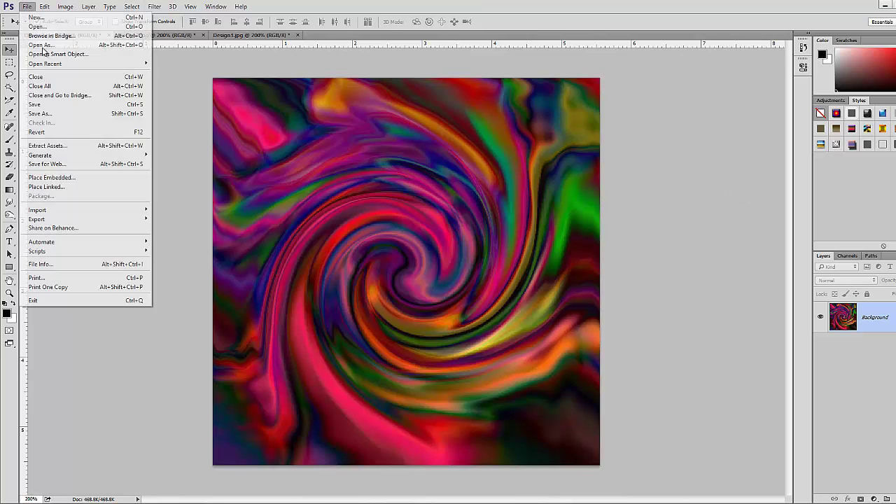
{"action": "left_click", "coordinate": [56, 115]}
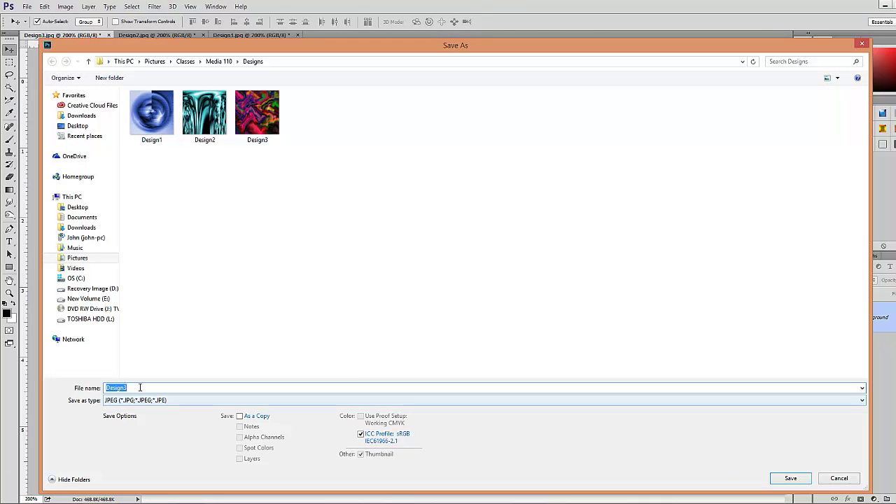
{"action": "left_click", "coordinate": [126, 387]}
{"action": "key", "text": "BackSpace"}
{"action": "type", "text": "4"}
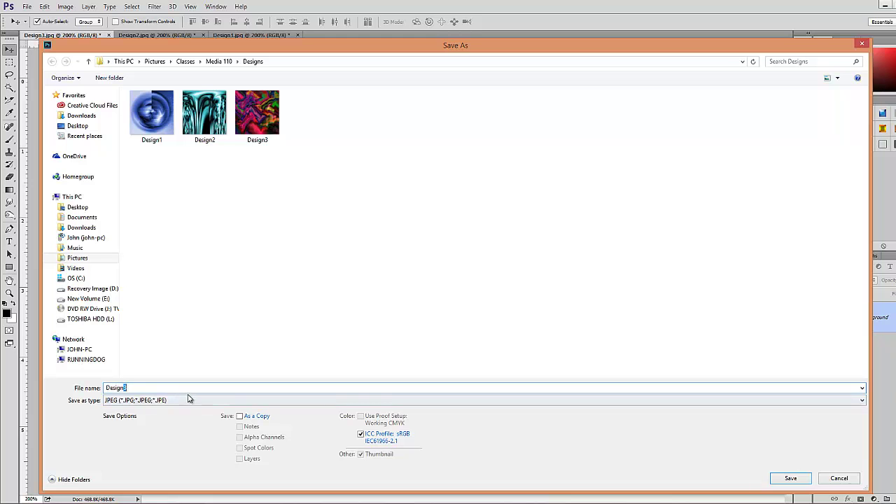
{"action": "left_click", "coordinate": [790, 479]}
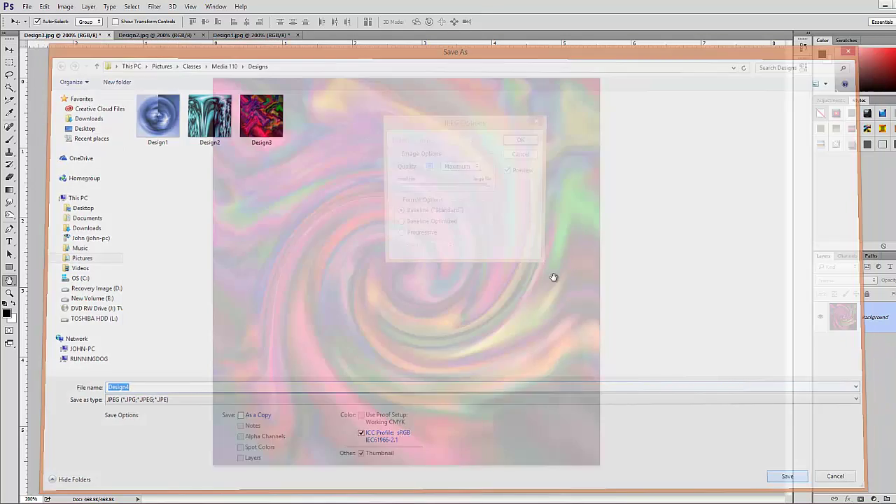
{"action": "left_click", "coordinate": [526, 140]}
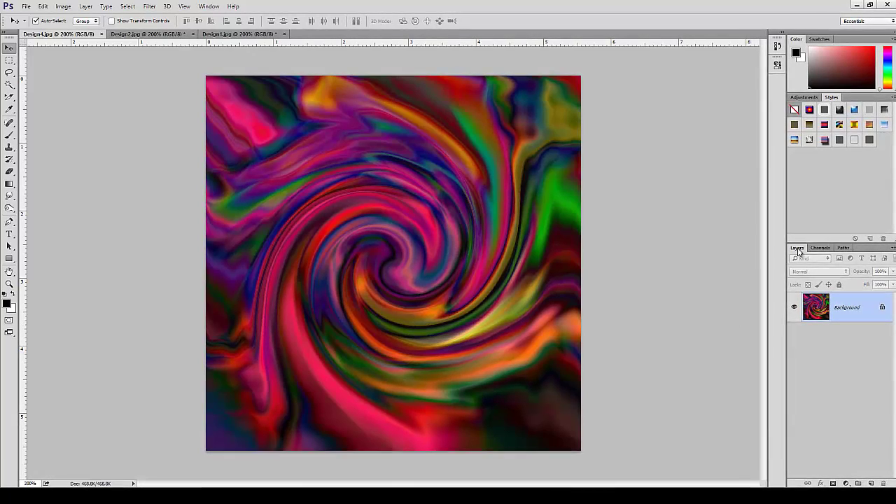
Detach the Layers panel beside the image and enlarge it, closing and reopening it in between.
{"action": "left_click_drag", "start_coordinate": [794, 247], "coordinate": [612, 66]}
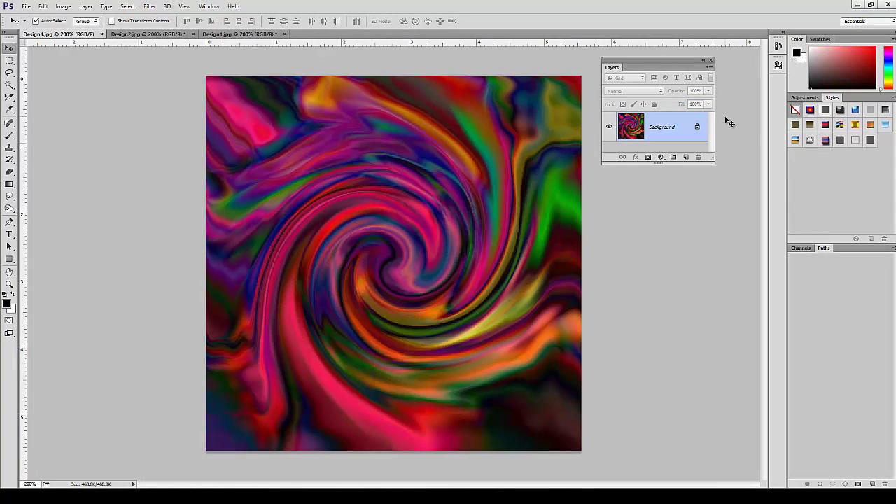
{"action": "left_click", "coordinate": [710, 61]}
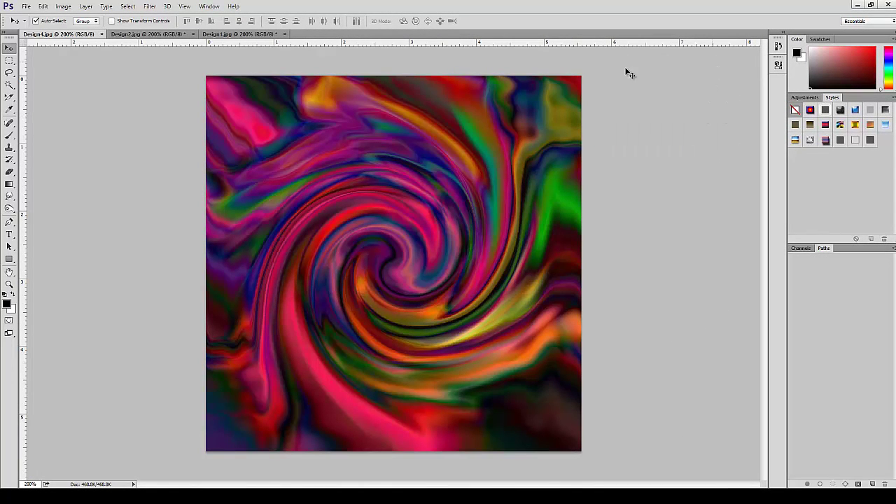
{"action": "left_click", "coordinate": [209, 6]}
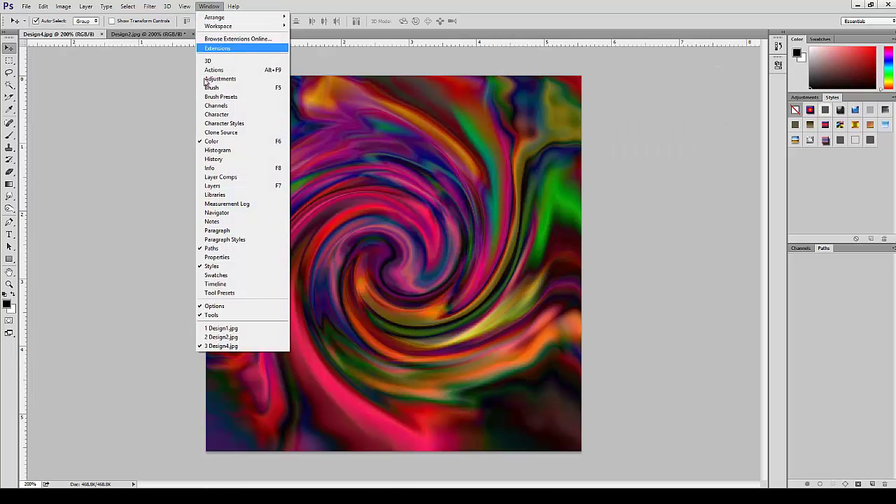
{"action": "left_click", "coordinate": [219, 188]}
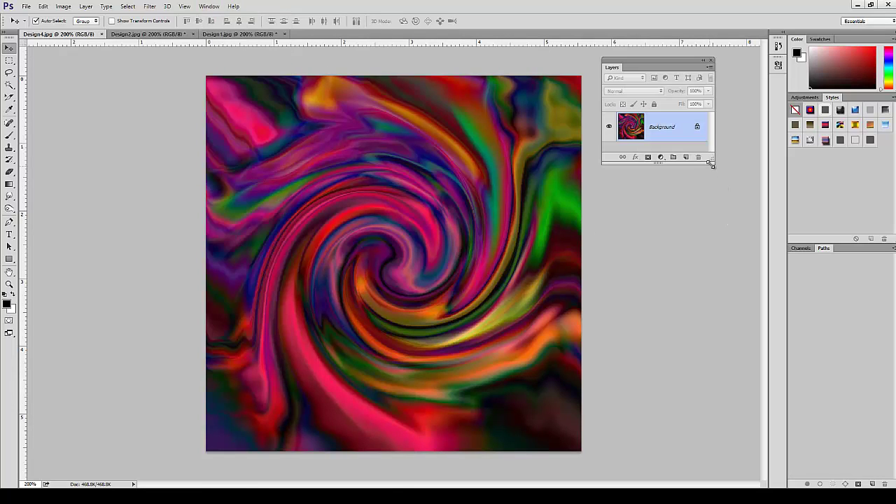
{"action": "left_click_drag", "start_coordinate": [711, 164], "coordinate": [728, 325]}
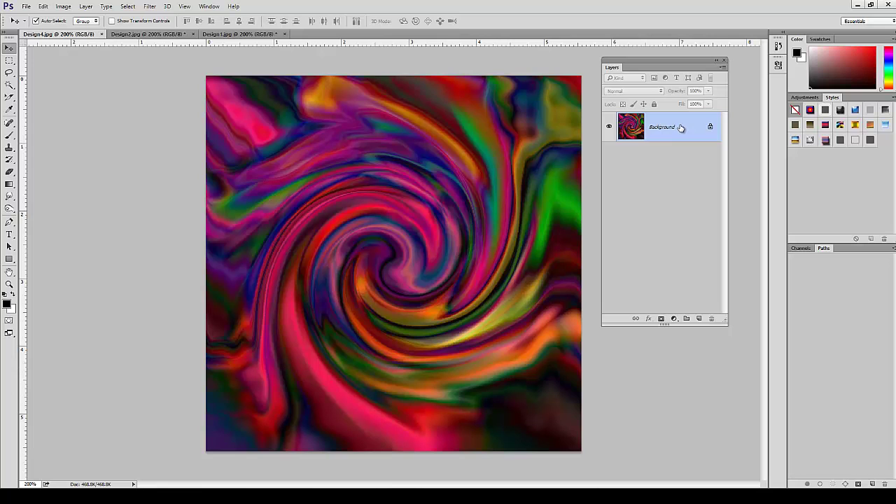
Duplicate Design4's Background layer as Background copy and set the copy's blending mode to Lighten.
{"action": "left_click", "coordinate": [723, 67]}
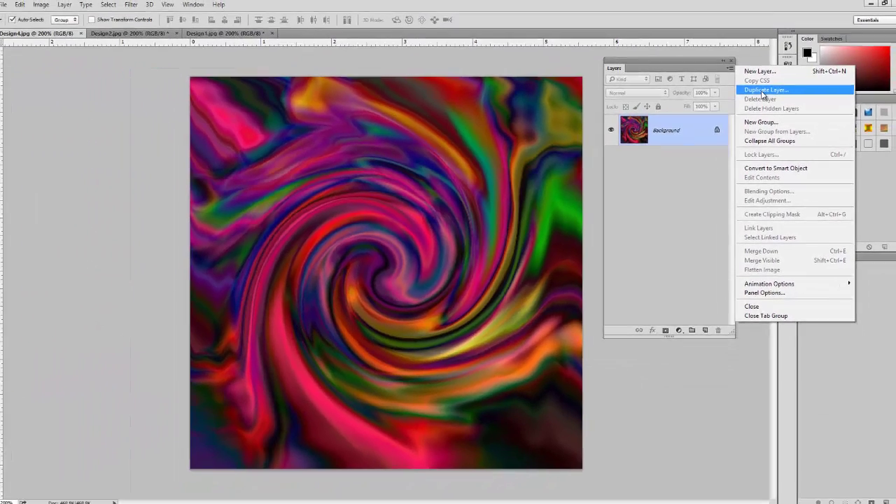
{"action": "left_click", "coordinate": [772, 60]}
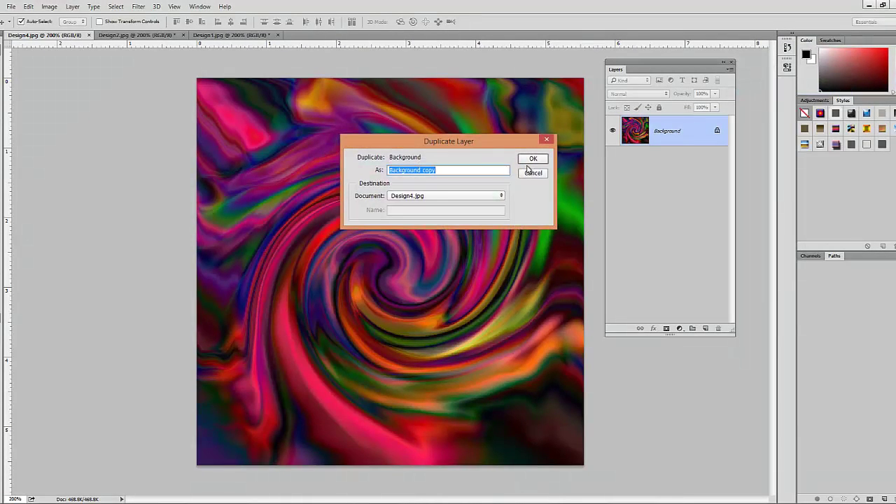
{"action": "left_click", "coordinate": [533, 159]}
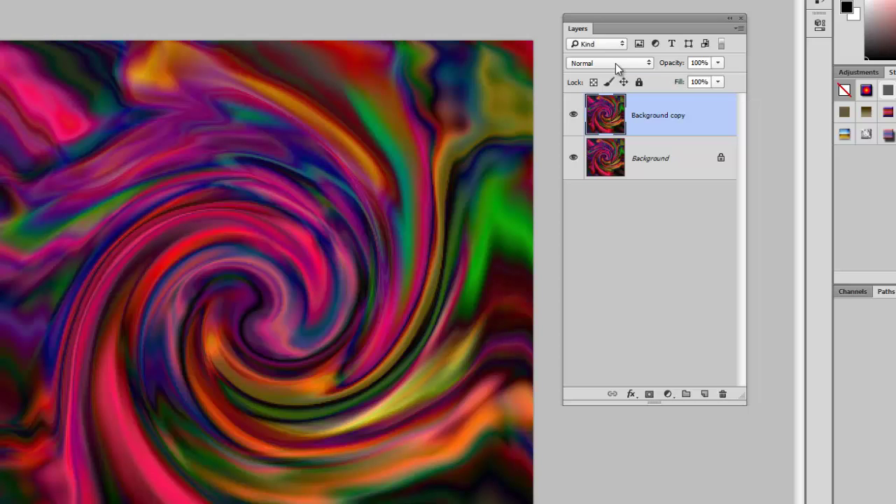
{"action": "left_click", "coordinate": [649, 65]}
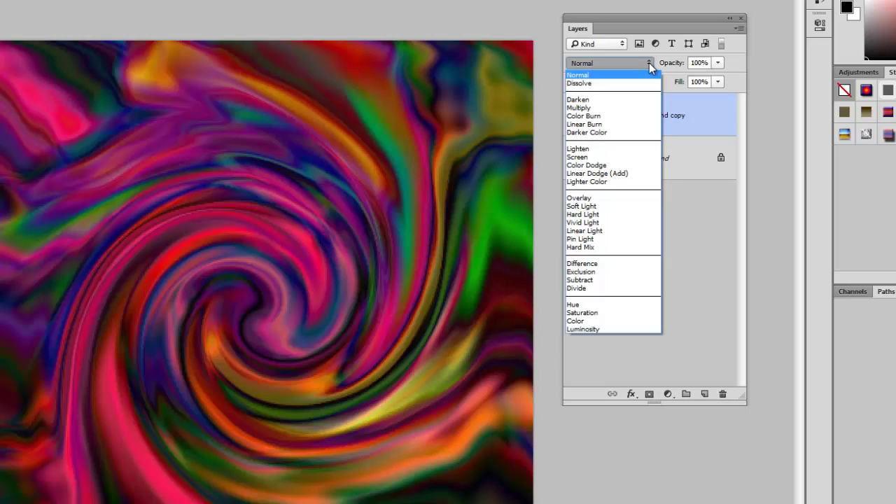
{"action": "left_click", "coordinate": [597, 151]}
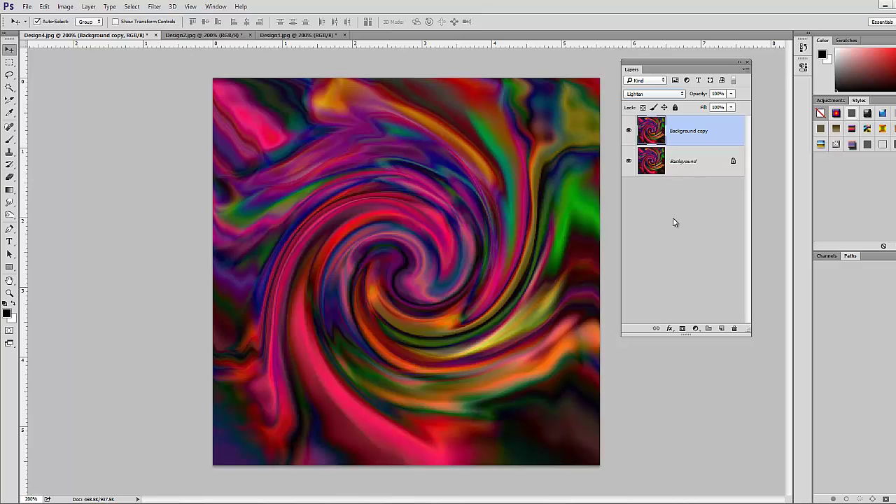
Flip Design4's Background copy layer horizontally.
{"action": "left_click", "coordinate": [44, 7]}
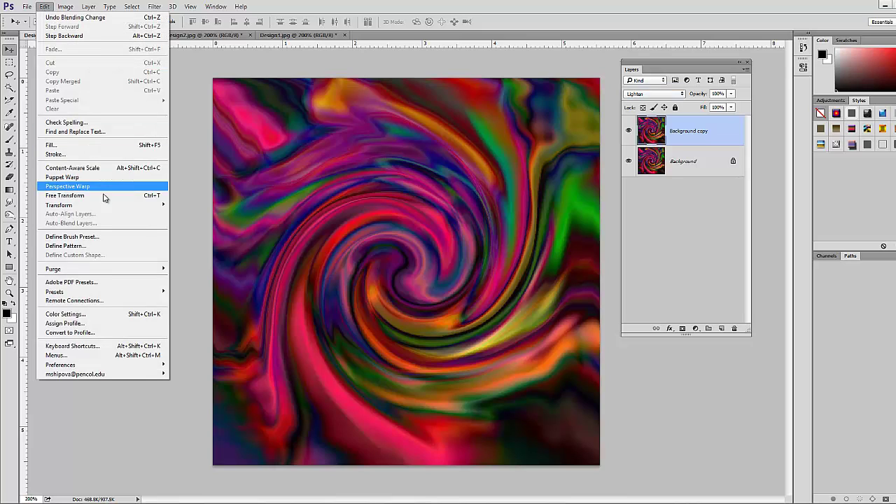
{"action": "mouse_move", "coordinate": [108, 207]}
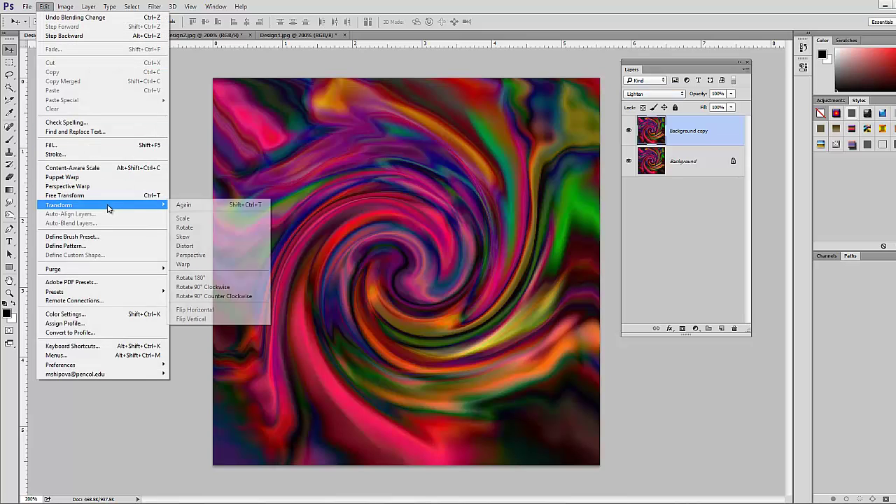
{"action": "left_click", "coordinate": [215, 312]}
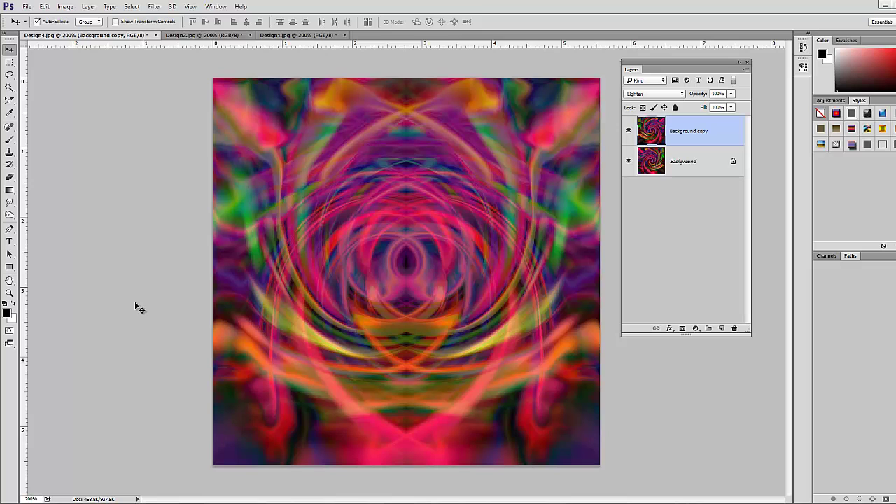
Save the mirrored image as a JPEG copy named Design5 in the Designs folder.
{"action": "left_click", "coordinate": [26, 7]}
{"action": "left_click", "coordinate": [52, 114]}
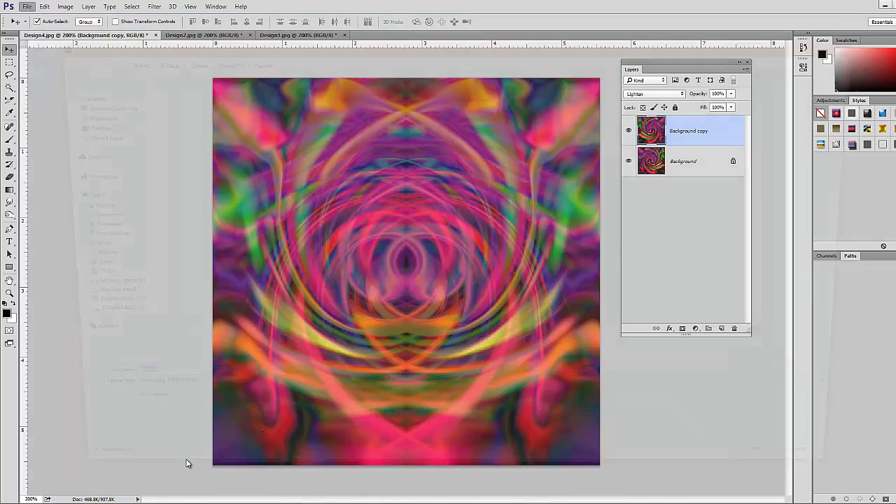
{"action": "left_click", "coordinate": [176, 401]}
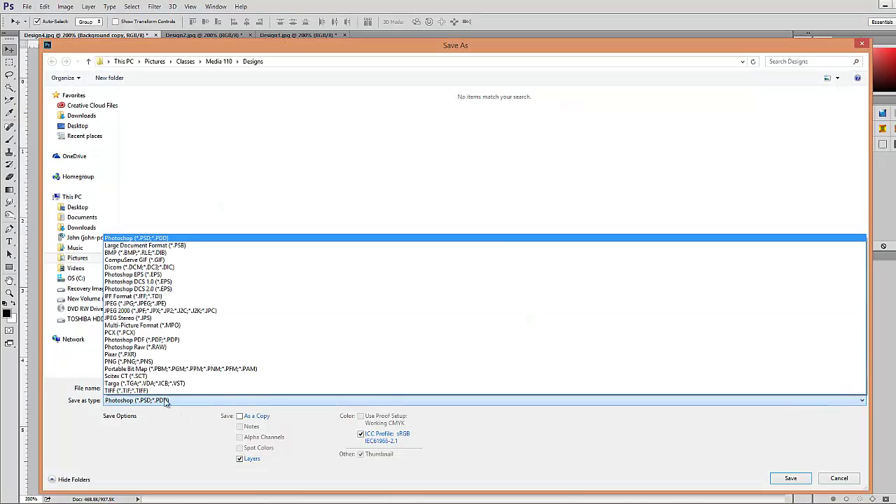
{"action": "left_click", "coordinate": [150, 306]}
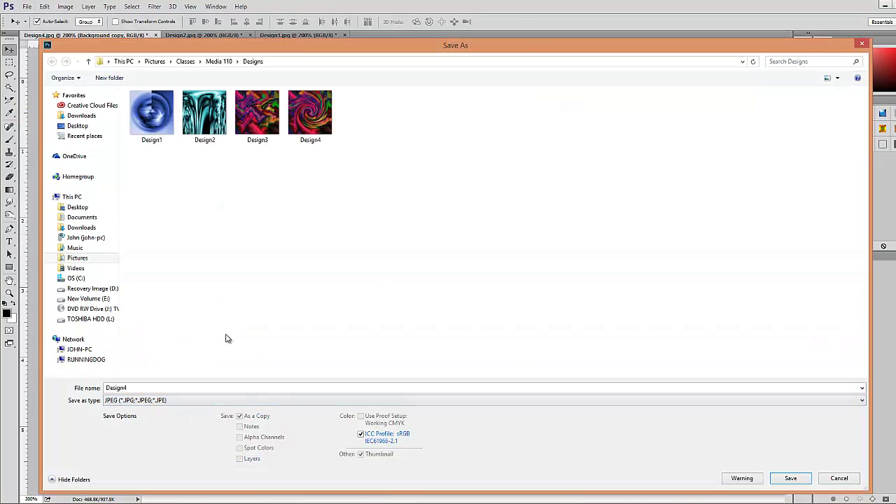
{"action": "double_click", "coordinate": [124, 388]}
{"action": "key", "text": "End"}
{"action": "key", "text": "BackSpace"}
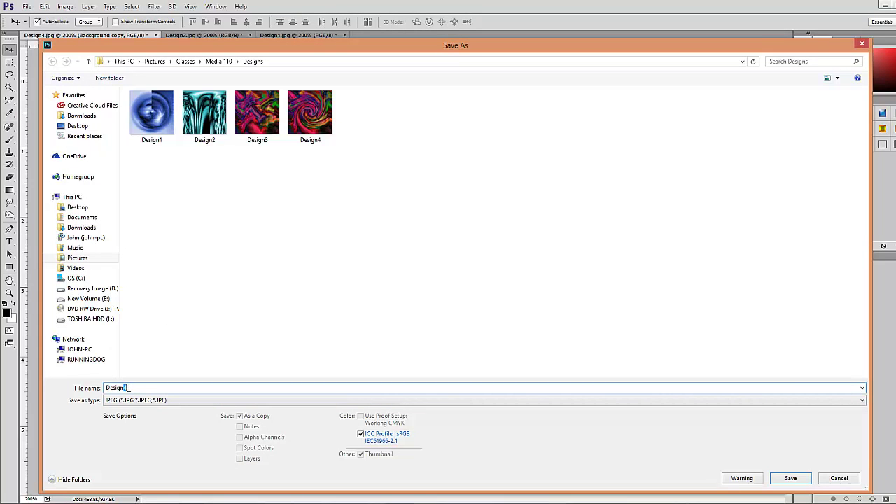
{"action": "type", "text": "5"}
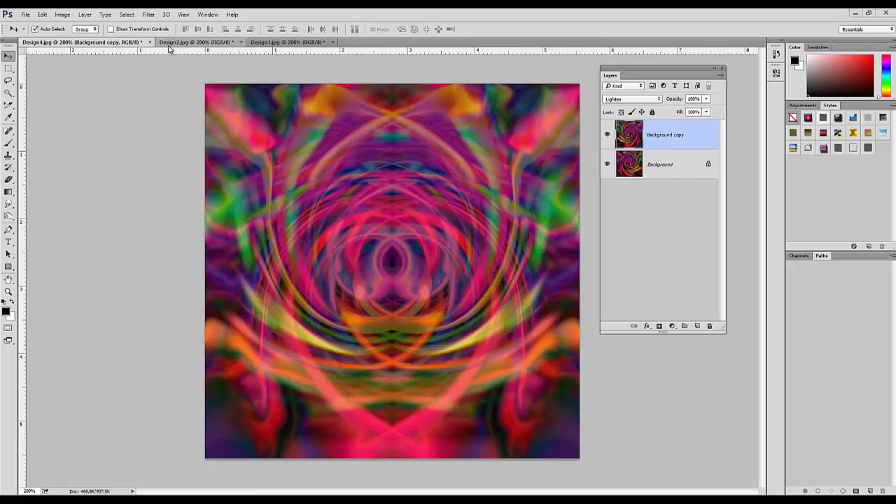
Switch to Design2 and apply the Twirl distortion with an angle of about 425 degrees.
{"action": "key", "text": "ctrl+Tab"}
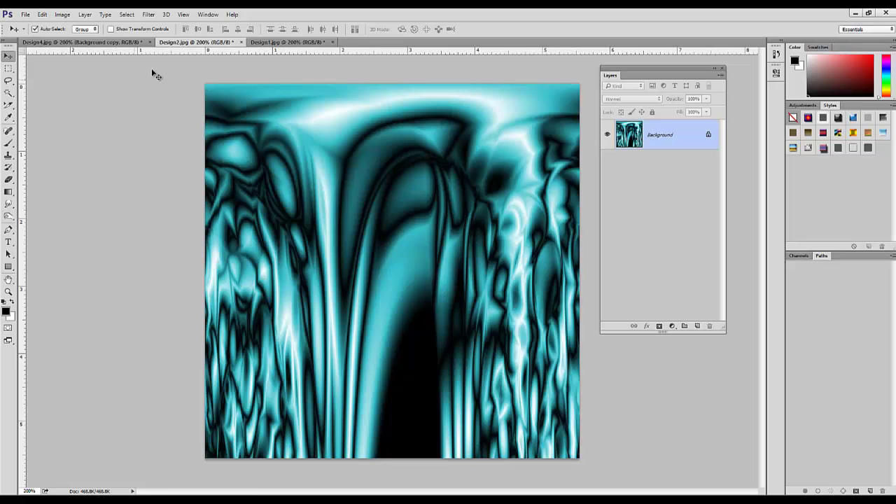
{"action": "left_click", "coordinate": [149, 15]}
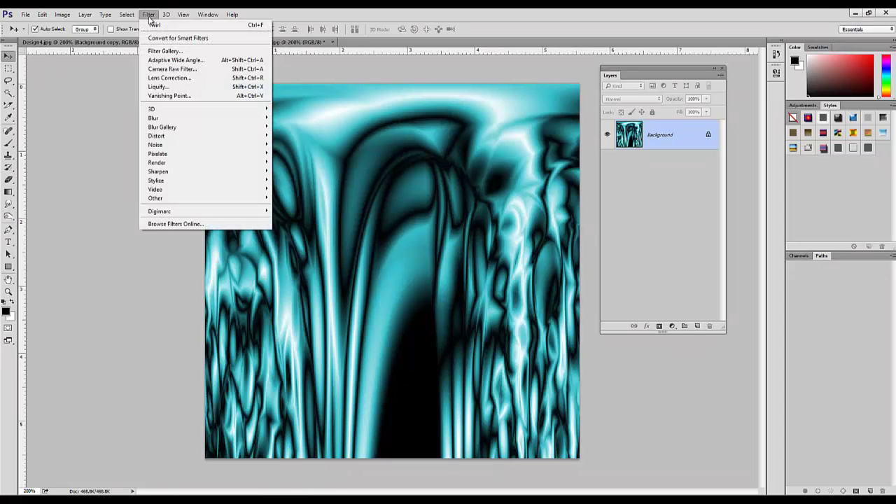
{"action": "mouse_move", "coordinate": [190, 136]}
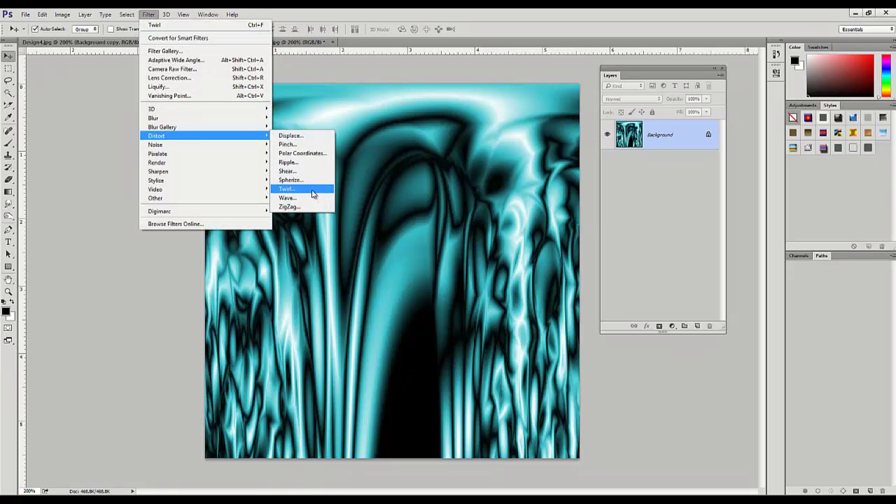
{"action": "left_click", "coordinate": [313, 192]}
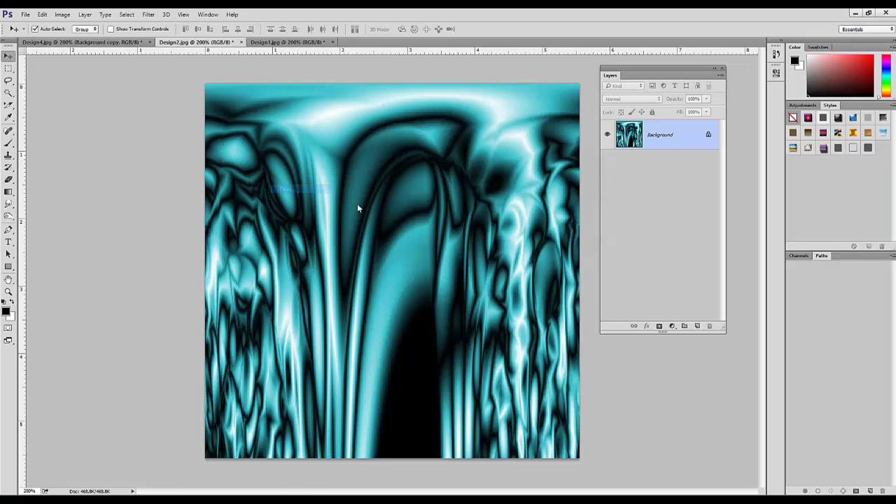
{"action": "left_click_drag", "start_coordinate": [558, 288], "coordinate": [574, 291]}
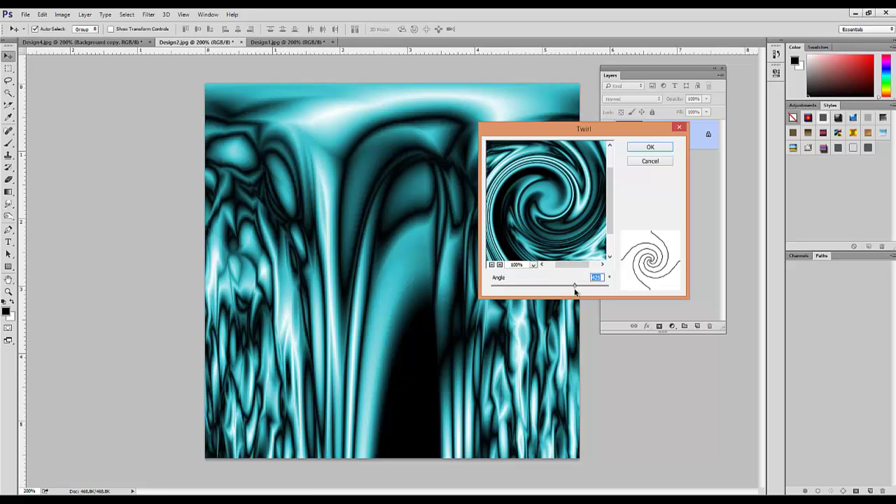
{"action": "left_click", "coordinate": [667, 149]}
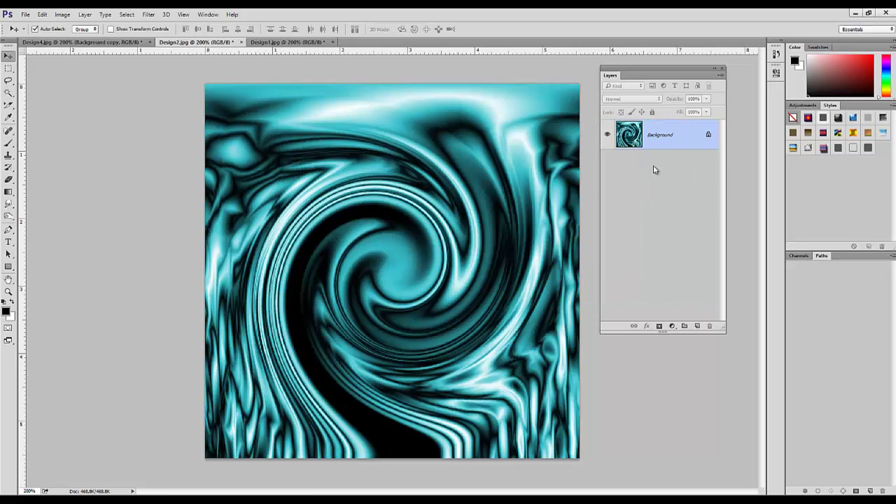
Duplicate Design2's Background layer as Background copy and set the copy's blending mode to Lighten.
{"action": "right_click", "coordinate": [652, 133]}
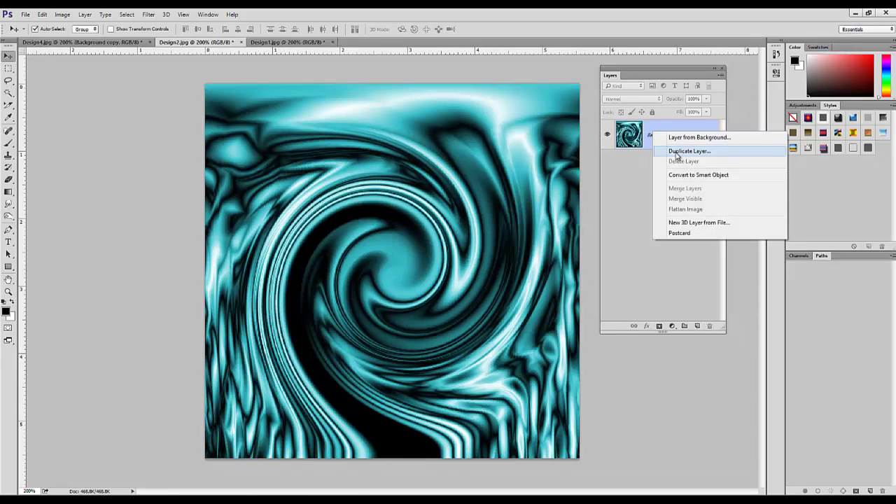
{"action": "left_click", "coordinate": [677, 152]}
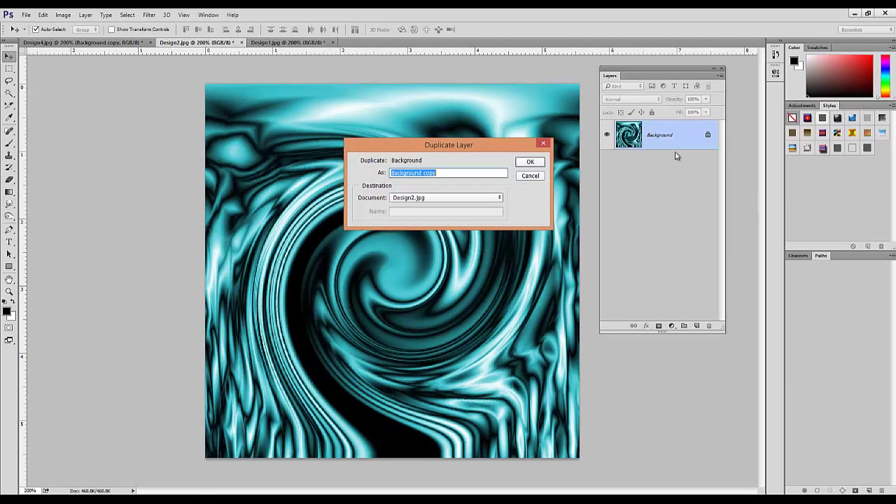
{"action": "left_click", "coordinate": [537, 163]}
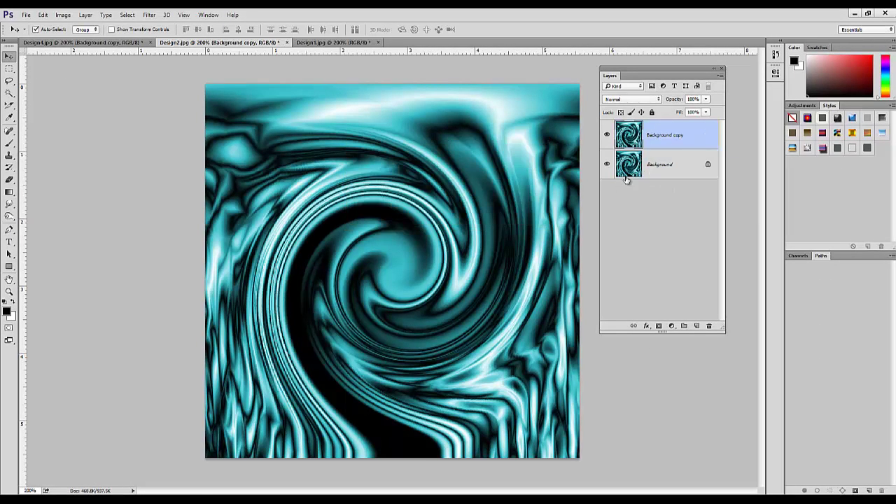
{"action": "left_click", "coordinate": [639, 104]}
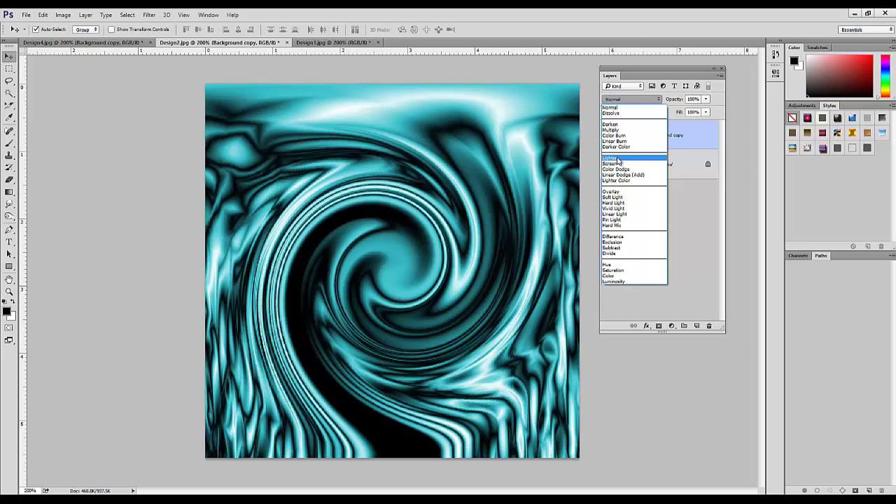
{"action": "left_click", "coordinate": [618, 158]}
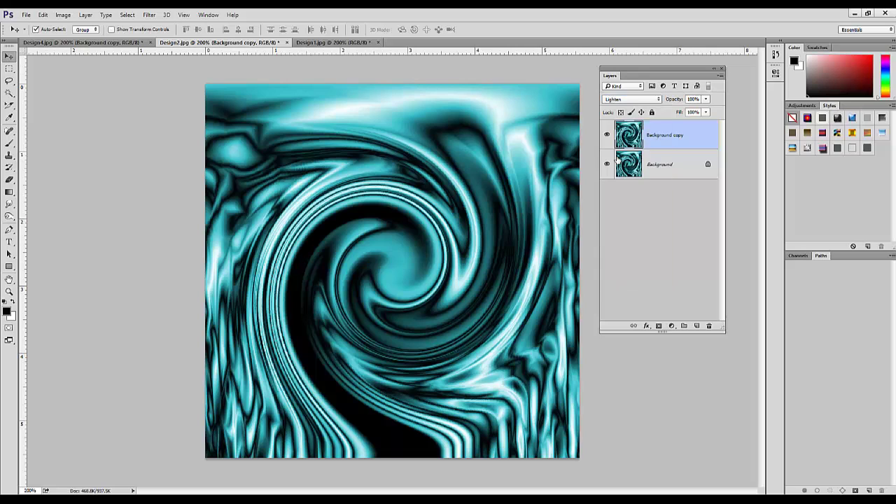
Flip Design2's Background copy layer horizontally.
{"action": "left_click", "coordinate": [45, 16]}
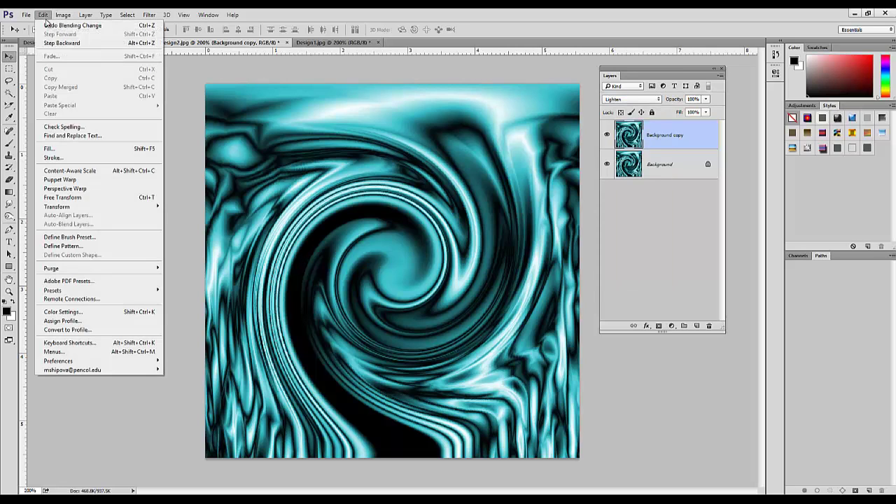
{"action": "mouse_move", "coordinate": [80, 208]}
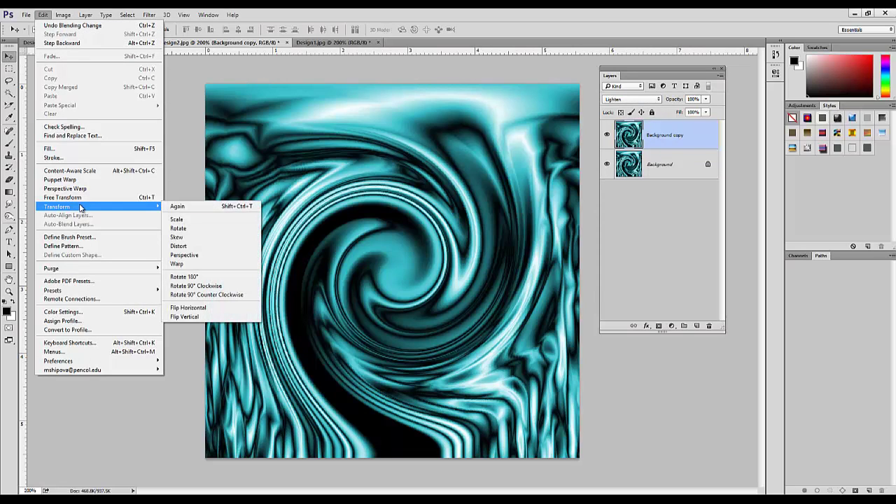
{"action": "left_click", "coordinate": [214, 310]}
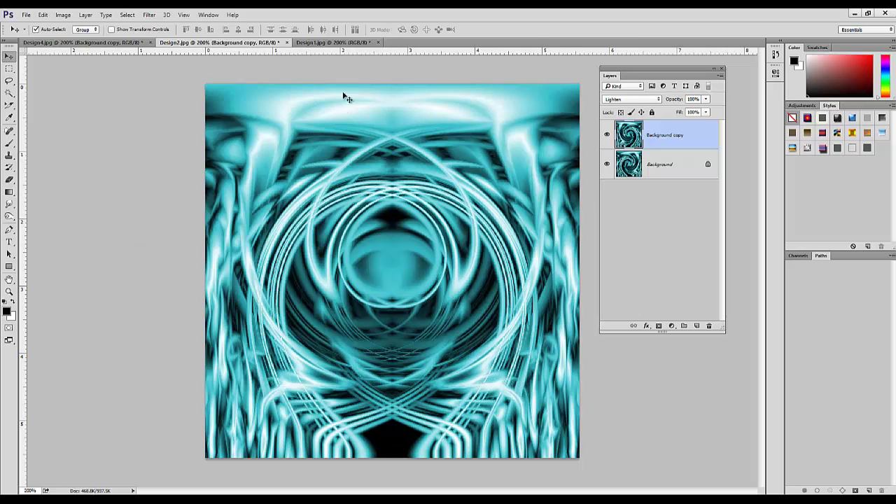
Switch to Design1, duplicate its Background layer as Background copy and set the copy's blending mode to Lighten.
{"action": "left_click", "coordinate": [330, 44]}
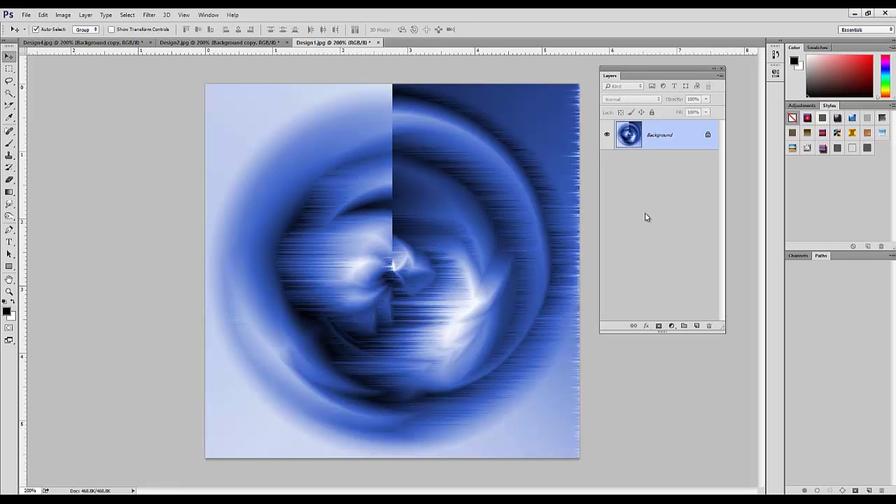
{"action": "right_click", "coordinate": [654, 133]}
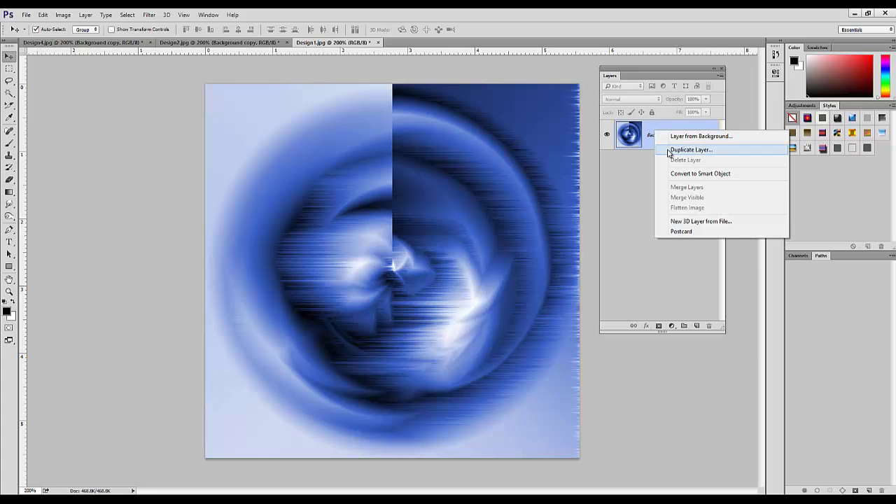
{"action": "left_click", "coordinate": [669, 154]}
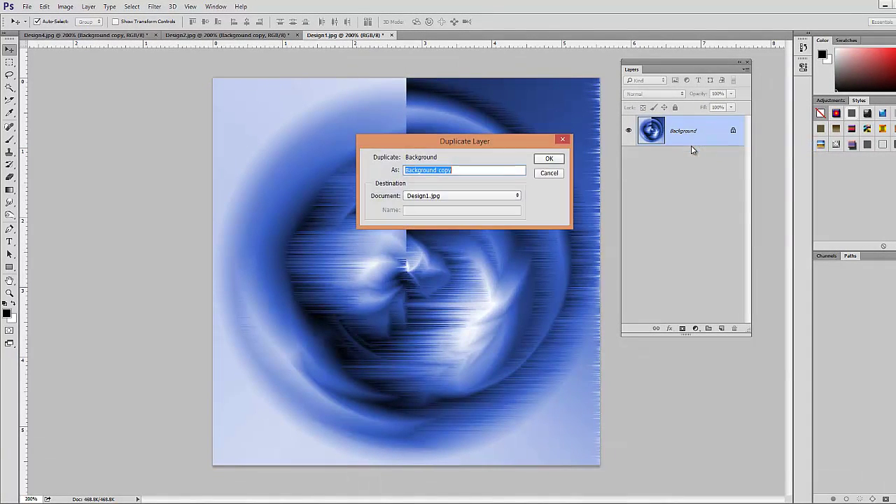
{"action": "left_click", "coordinate": [543, 159]}
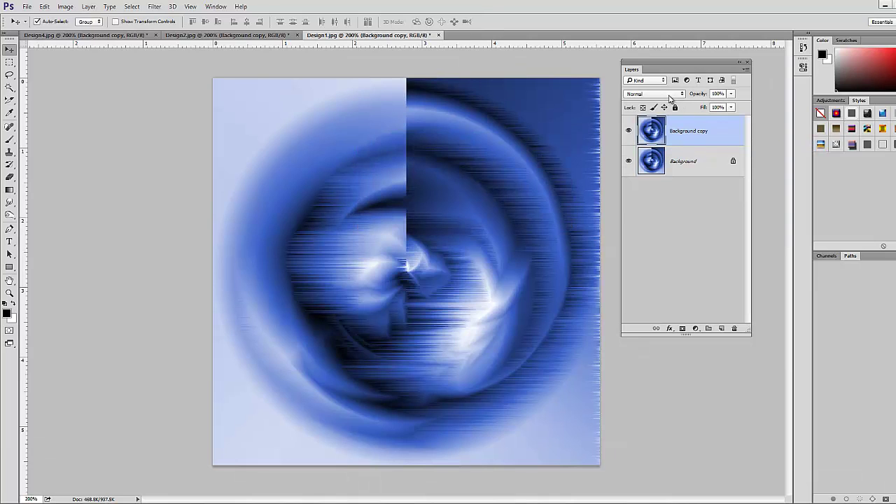
{"action": "left_click", "coordinate": [670, 97]}
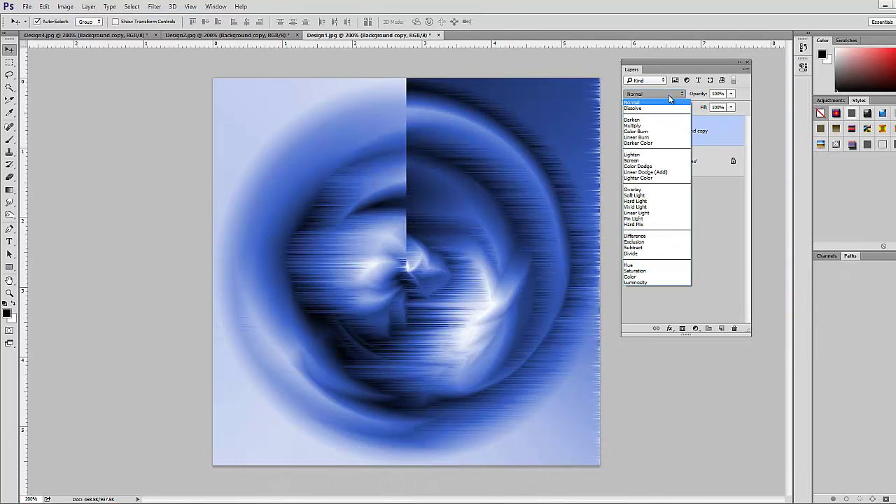
{"action": "left_click", "coordinate": [651, 155]}
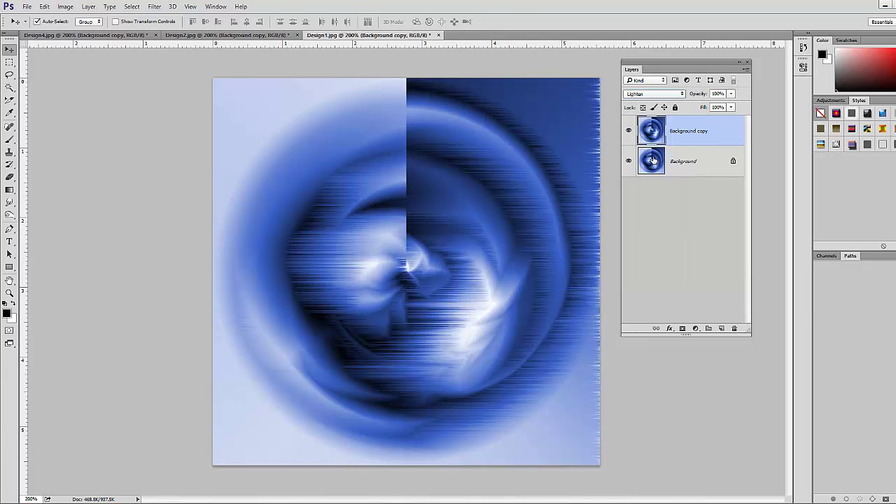
Flip Design1's Background copy layer horizontally.
{"action": "left_click", "coordinate": [44, 7]}
{"action": "mouse_move", "coordinate": [52, 206]}
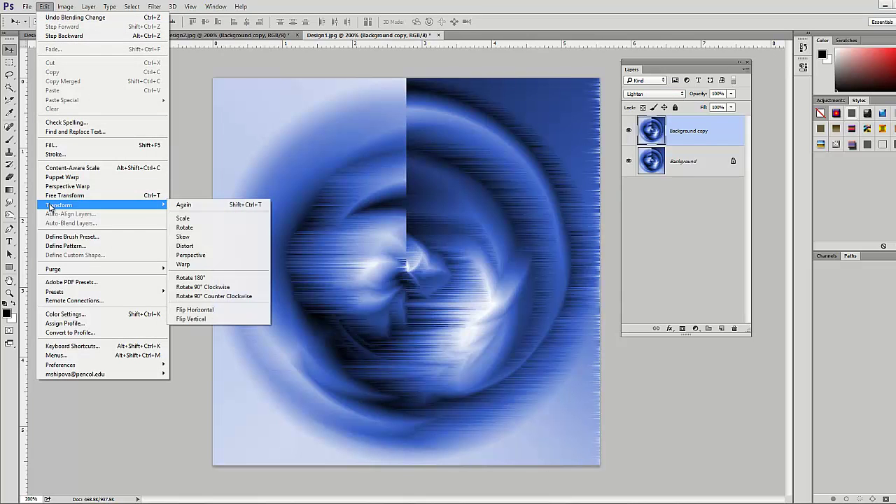
{"action": "left_click", "coordinate": [223, 311]}
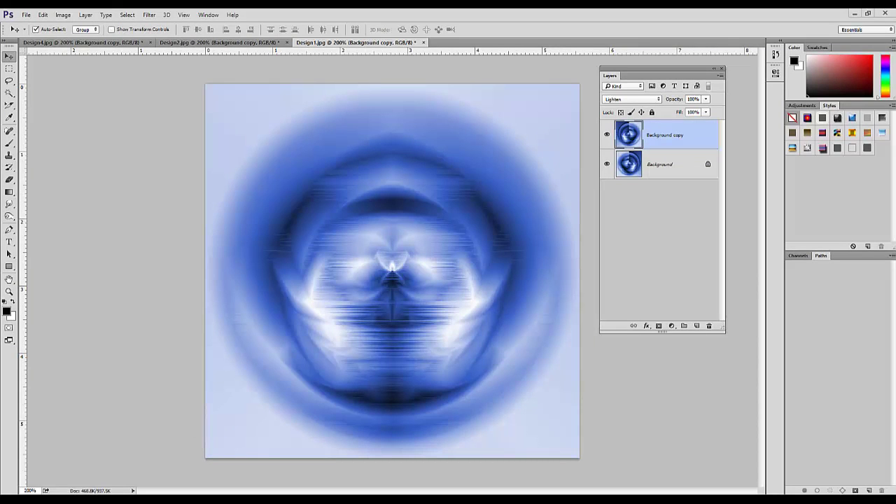
Create a new 400 by 400 pixel RGB document at 72 pixels/inch with a white background.
{"action": "left_click", "coordinate": [26, 14]}
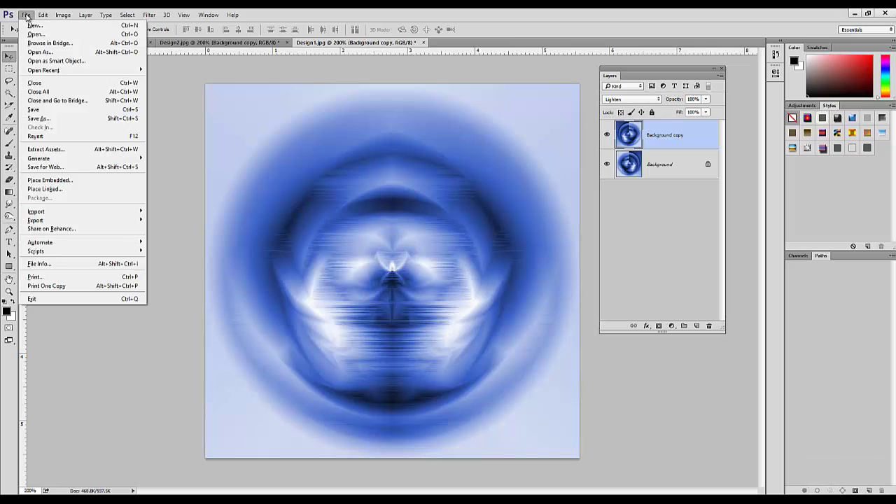
{"action": "left_click", "coordinate": [34, 25]}
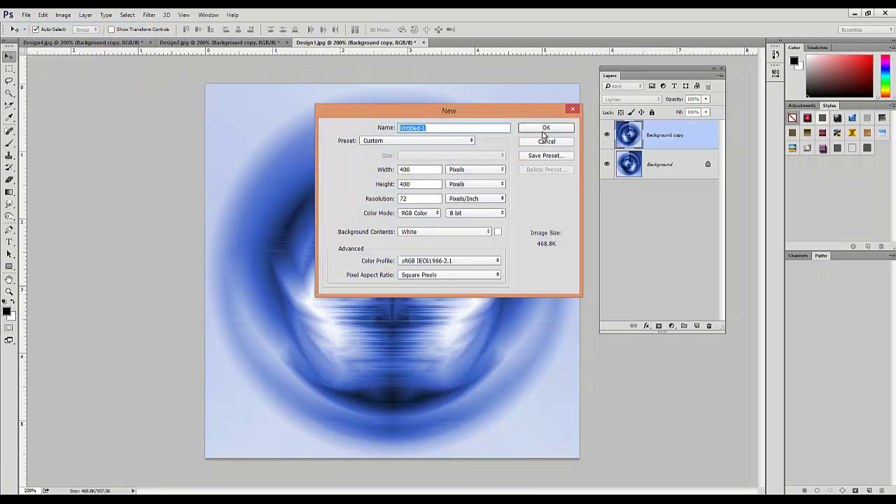
{"action": "left_click", "coordinate": [544, 129]}
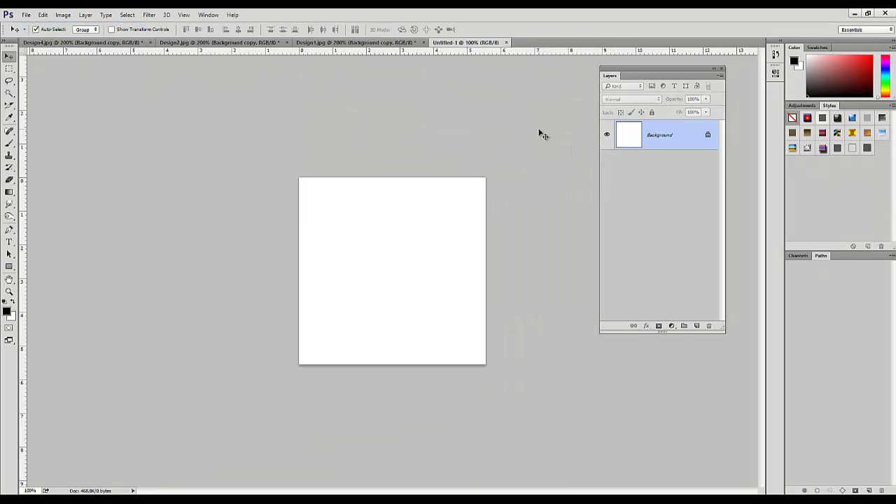
{"action": "key", "text": "ctrl+plus"}
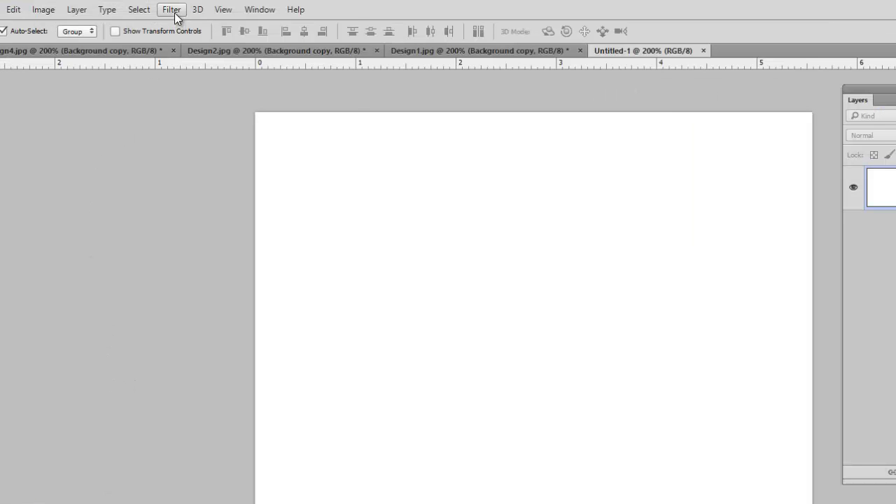
Render the Clouds filter on the new document's Background layer.
{"action": "left_click", "coordinate": [174, 12]}
{"action": "mouse_move", "coordinate": [196, 229]}
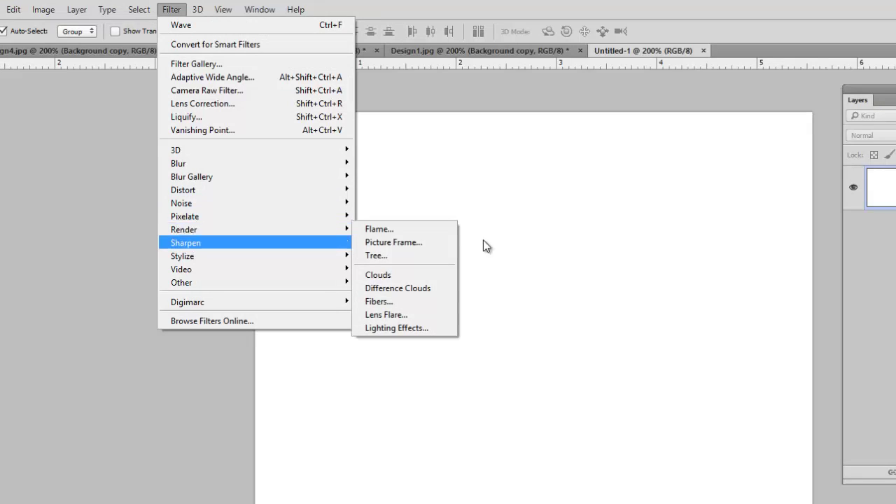
{"action": "left_click", "coordinate": [405, 277]}
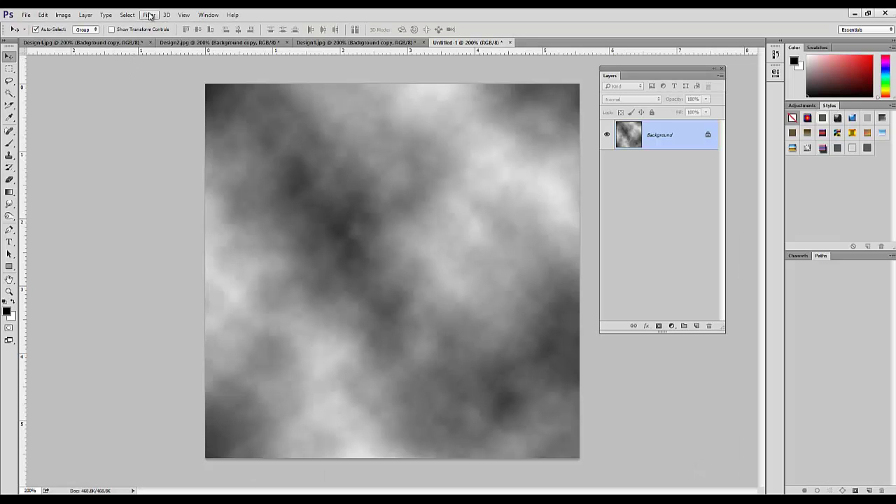
Apply the Color Halftone filter to the clouds with a maximum radius of 4 pixels and all four screen angles at 90 degrees.
{"action": "left_click", "coordinate": [149, 15]}
{"action": "mouse_move", "coordinate": [180, 154]}
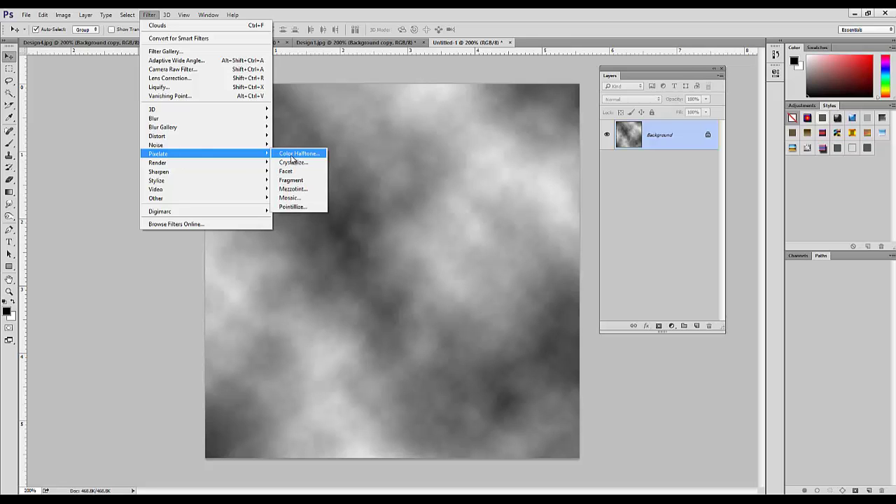
{"action": "left_click", "coordinate": [294, 155]}
{"action": "left_click", "coordinate": [396, 108]}
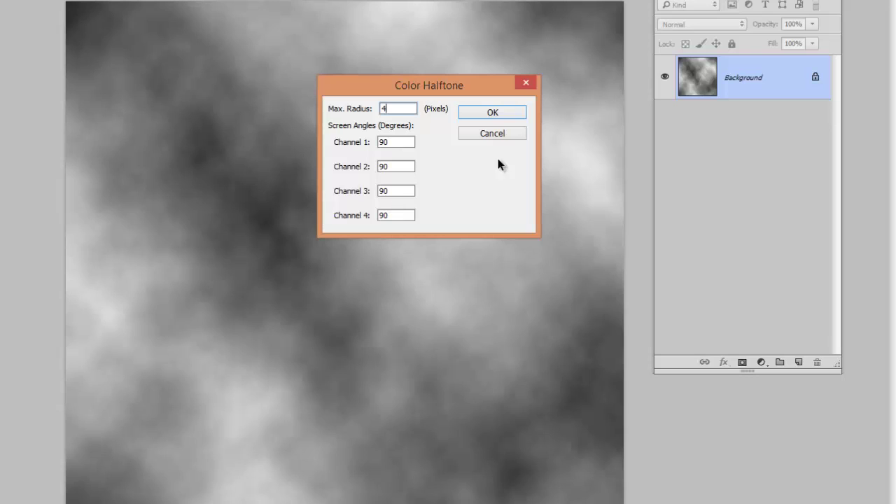
{"action": "left_click", "coordinate": [503, 112]}
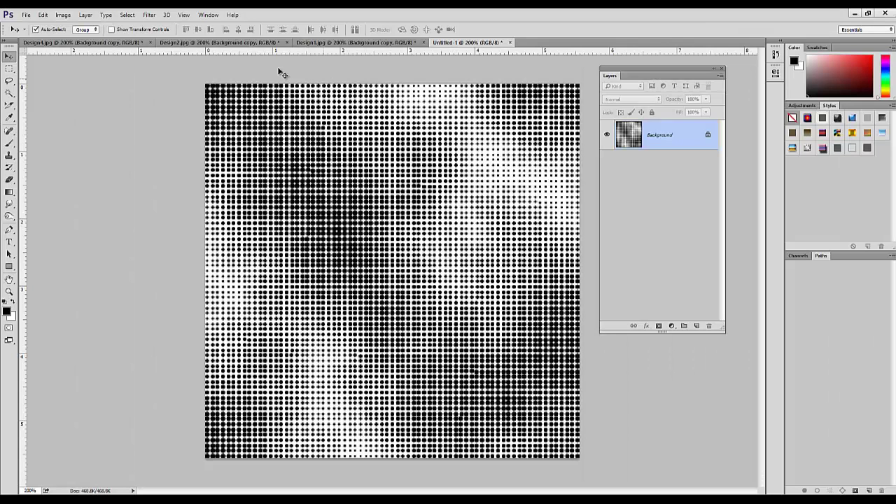
Distort the halftone pattern with Polar Coordinates, using the Rectangular to Polar option.
{"action": "left_click", "coordinate": [149, 15]}
{"action": "mouse_move", "coordinate": [165, 136]}
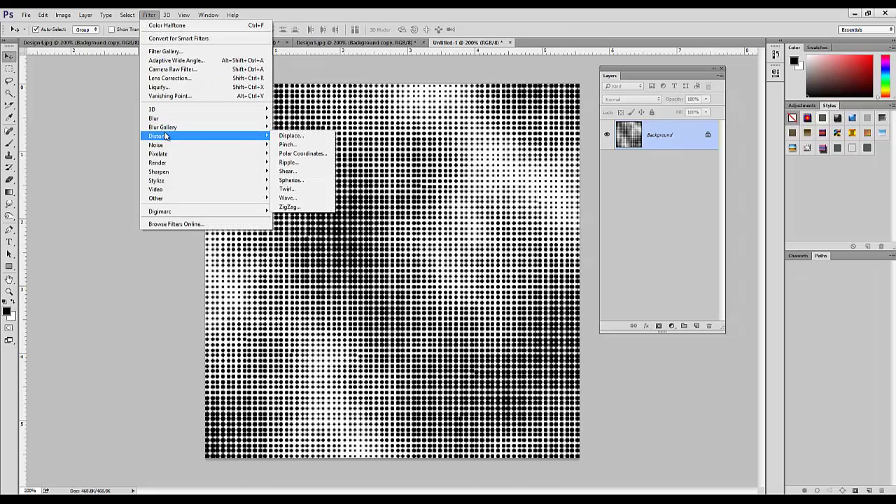
{"action": "left_click", "coordinate": [310, 154]}
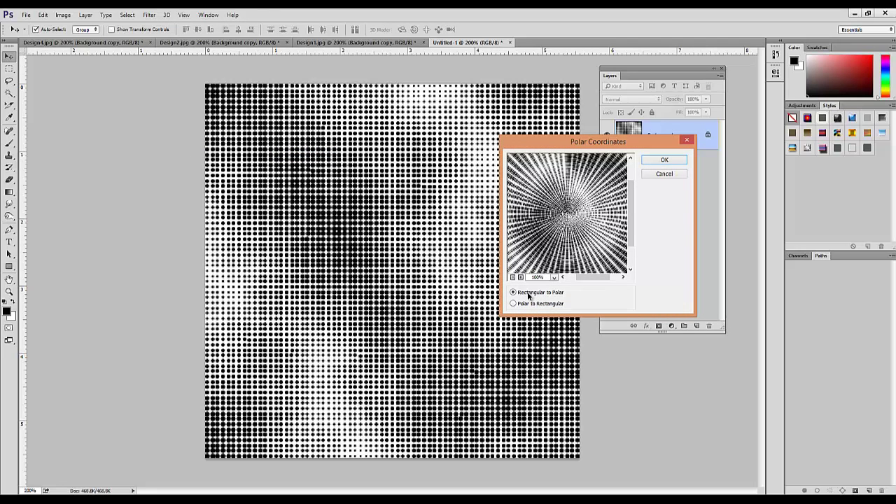
{"action": "left_click", "coordinate": [669, 163]}
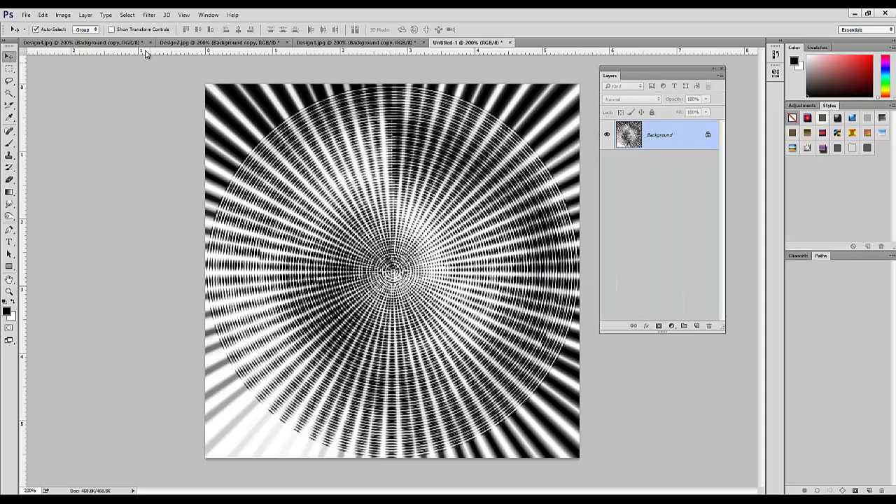
Apply the Wave distortion with Sine type, wavelength 10 to 120, amplitude 5 to 35, 100% scale and Repeat Edge Pixels.
{"action": "left_click", "coordinate": [149, 15]}
{"action": "mouse_move", "coordinate": [186, 137]}
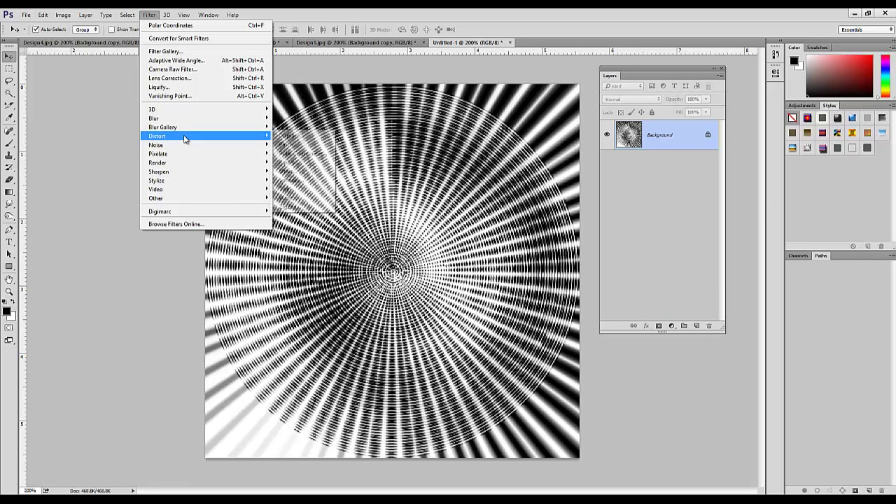
{"action": "left_click", "coordinate": [304, 201]}
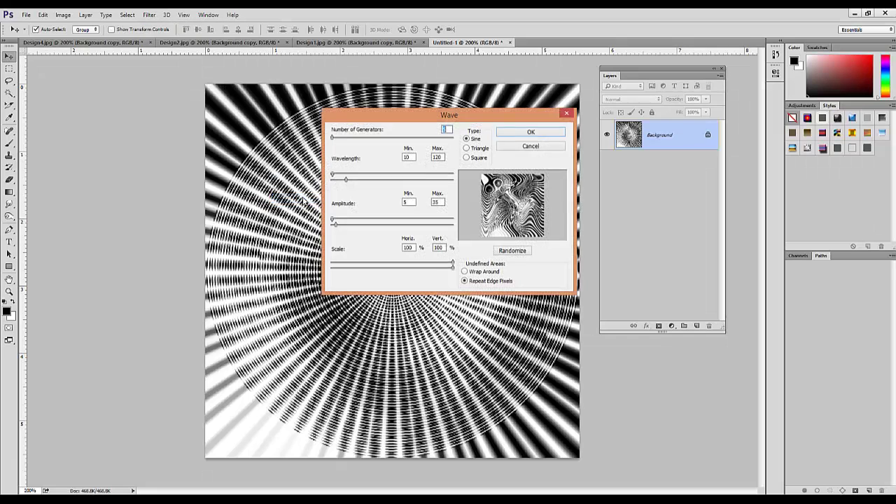
{"action": "left_click", "coordinate": [531, 132]}
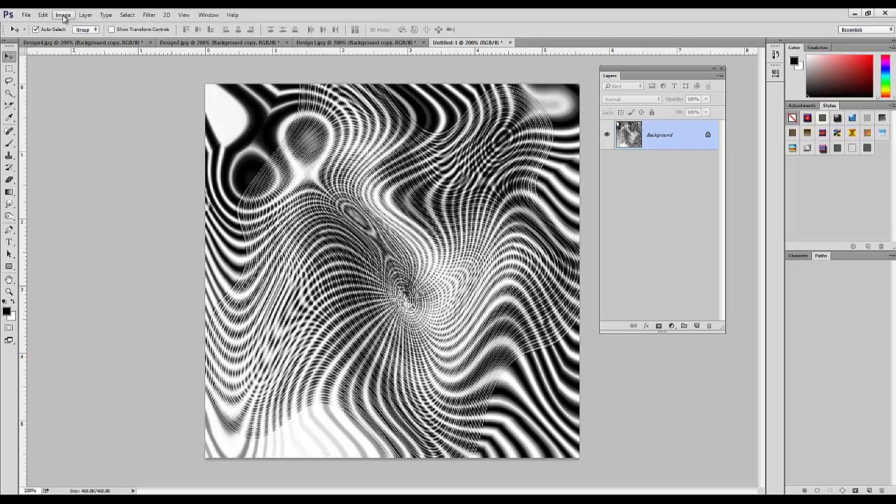
Colorize the wavy pattern in blue with Hue/Saturation, raising the saturation to about 48.
{"action": "left_click", "coordinate": [63, 15]}
{"action": "mouse_move", "coordinate": [77, 39]}
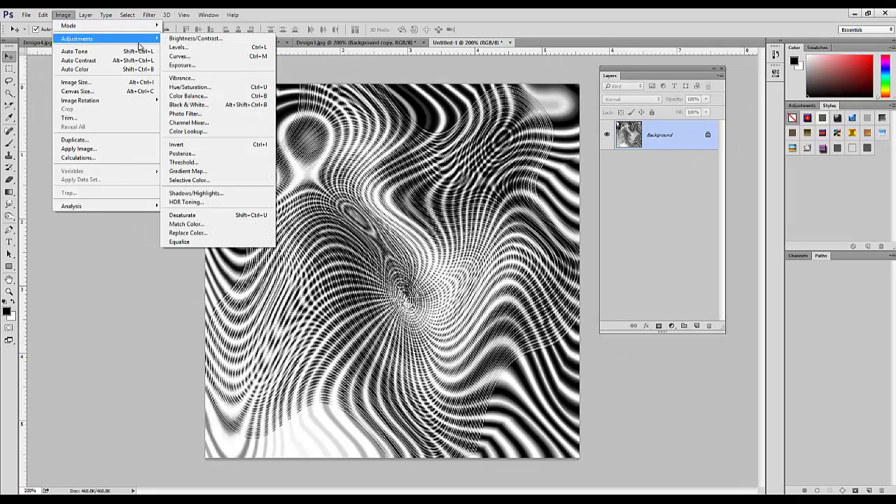
{"action": "left_click", "coordinate": [190, 87]}
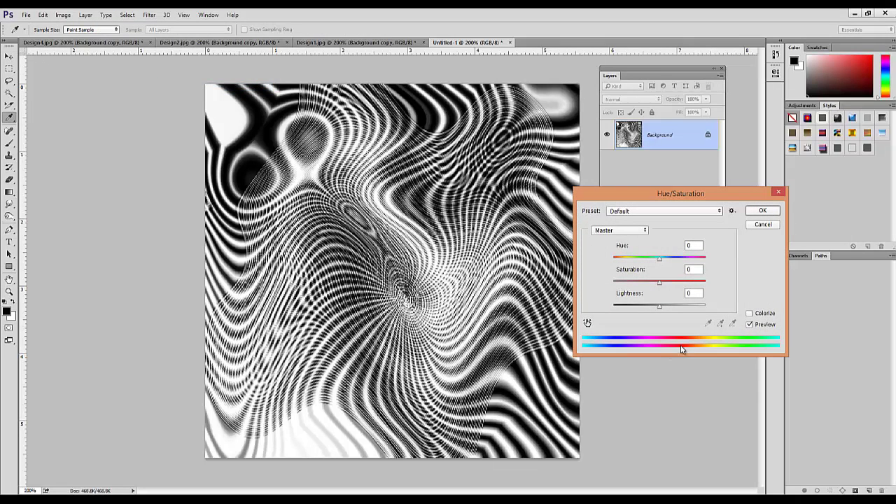
{"action": "left_click", "coordinate": [750, 313]}
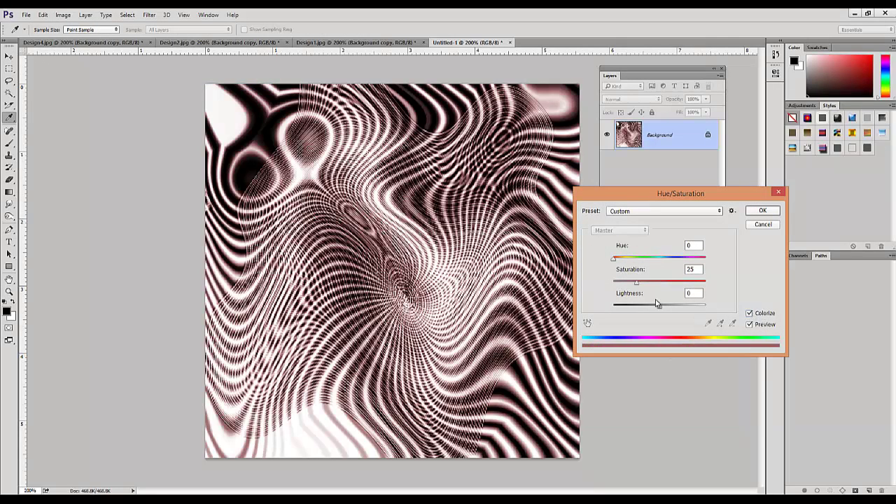
{"action": "left_click_drag", "start_coordinate": [659, 282], "coordinate": [657, 284]}
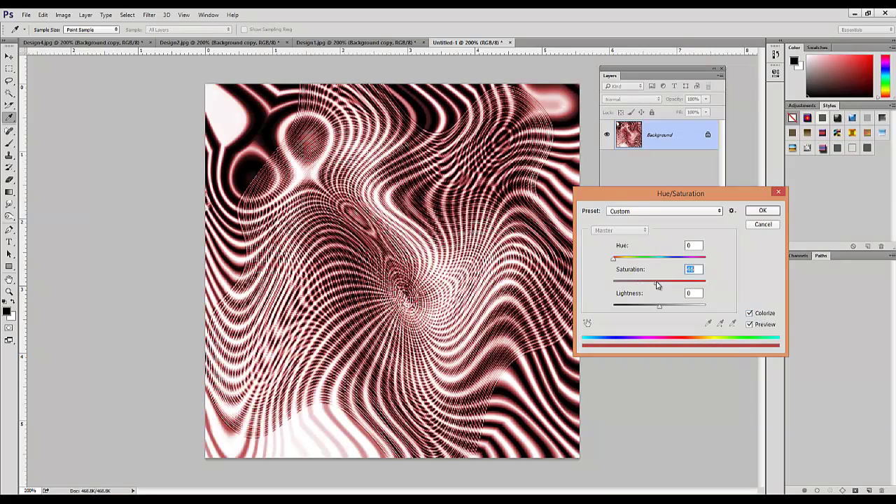
{"action": "left_click_drag", "start_coordinate": [614, 260], "coordinate": [670, 260]}
{"action": "left_click", "coordinate": [762, 211]}
{"action": "key", "text": "v"}
Apply the Twirl distortion to the blue pattern with an angle of about 166 degrees.
{"action": "left_click", "coordinate": [149, 15]}
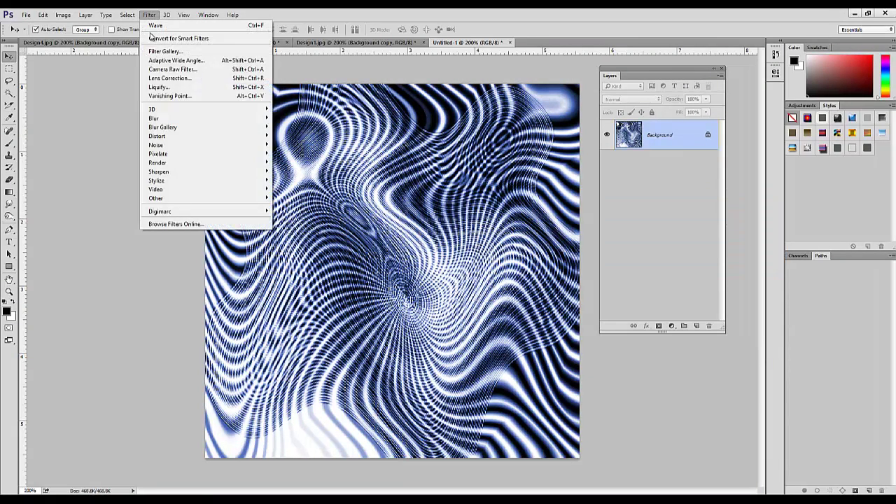
{"action": "mouse_move", "coordinate": [257, 135]}
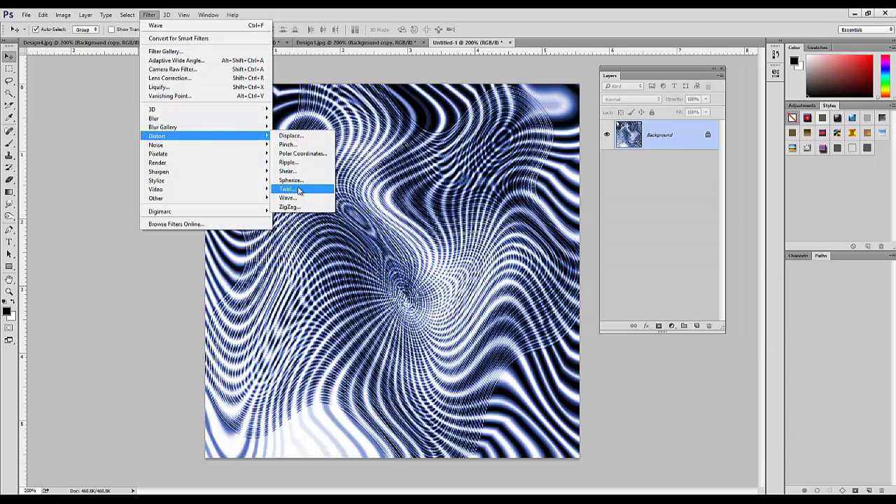
{"action": "left_click", "coordinate": [287, 189]}
{"action": "left_click_drag", "start_coordinate": [575, 291], "coordinate": [560, 286]}
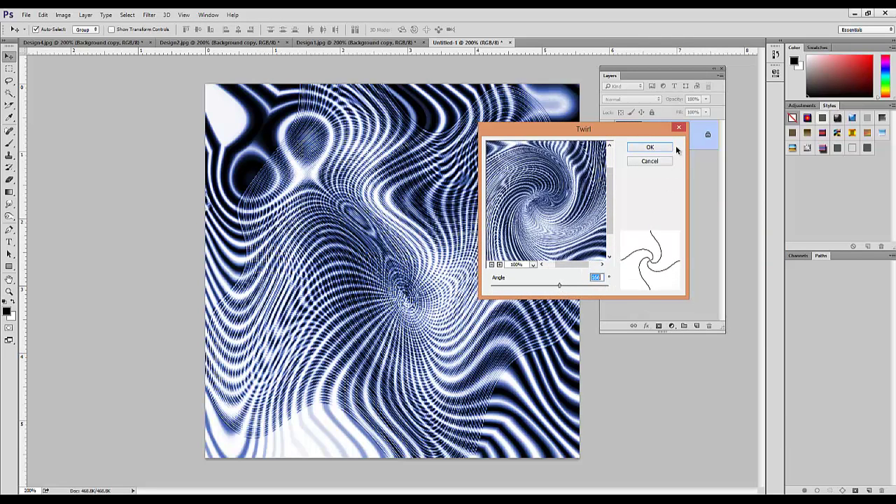
{"action": "left_click", "coordinate": [650, 148]}
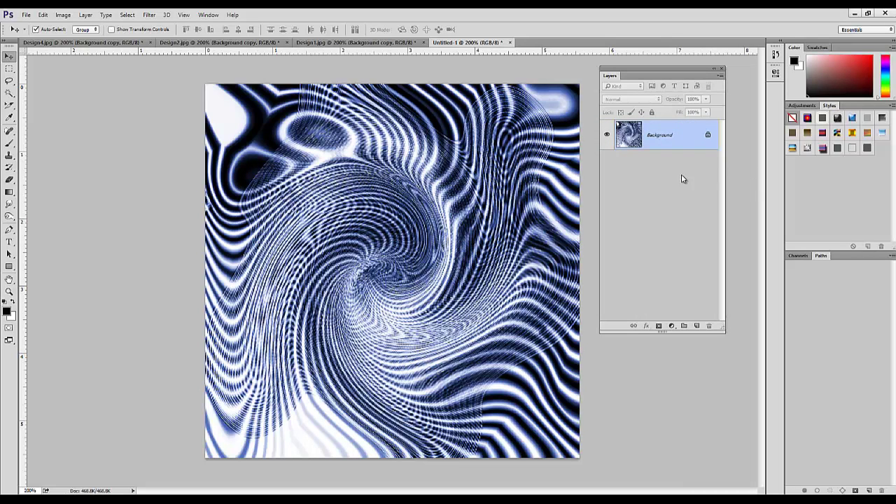
Duplicate Untitled-1's Background layer as Background copy and set the copy's blending mode to Lighten.
{"action": "right_click", "coordinate": [665, 142]}
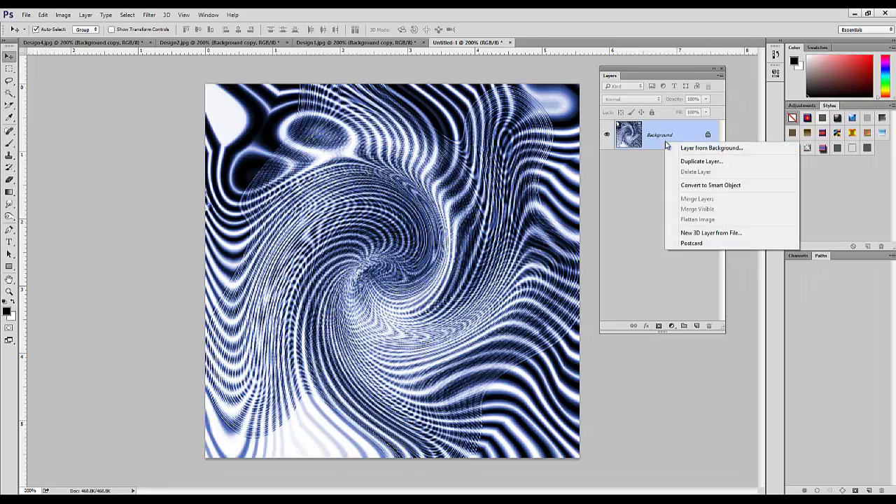
{"action": "left_click", "coordinate": [701, 162]}
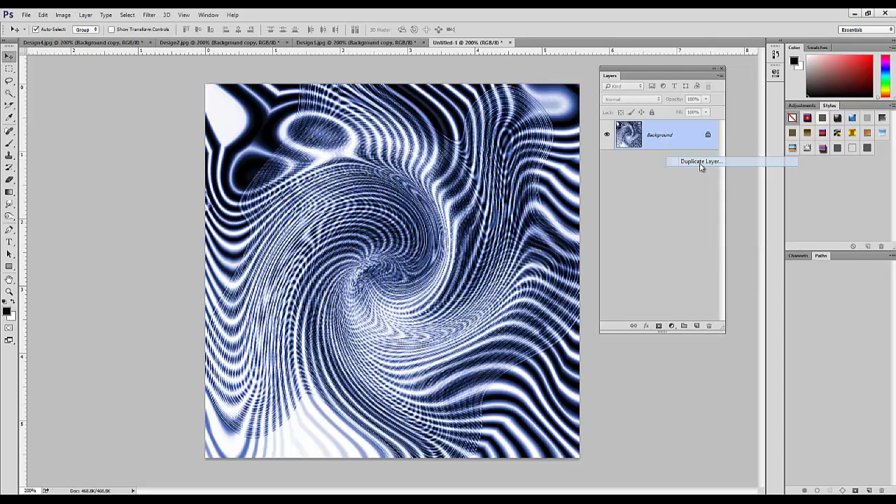
{"action": "key", "text": "Return"}
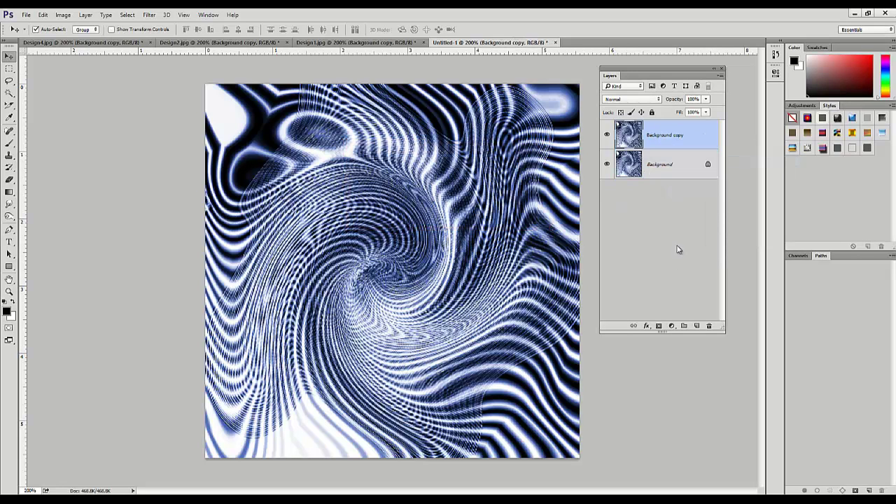
{"action": "left_click", "coordinate": [648, 100]}
{"action": "left_click", "coordinate": [618, 158]}
Flip Untitled-1's Background copy layer horizontally.
{"action": "left_click", "coordinate": [44, 16]}
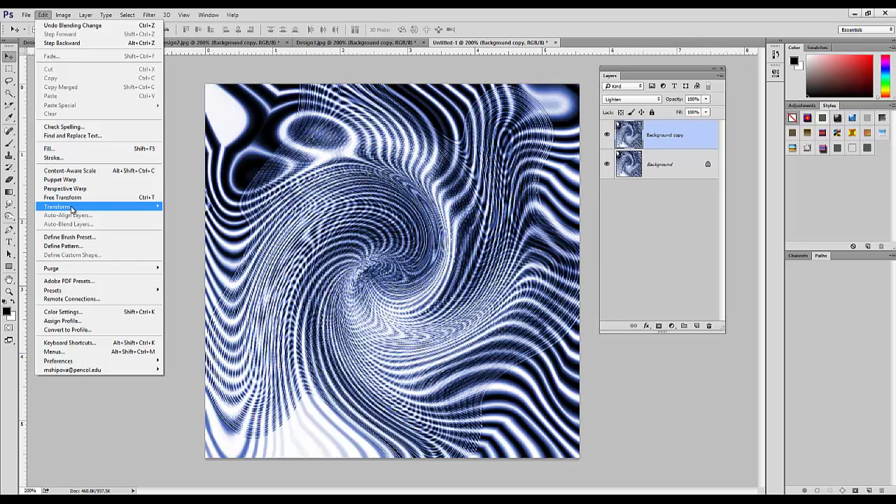
{"action": "mouse_move", "coordinate": [112, 209]}
{"action": "left_click", "coordinate": [200, 308]}
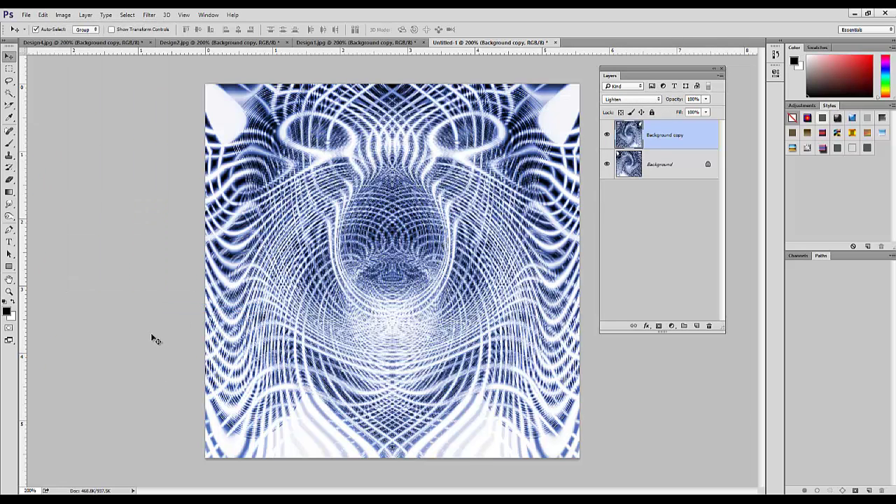